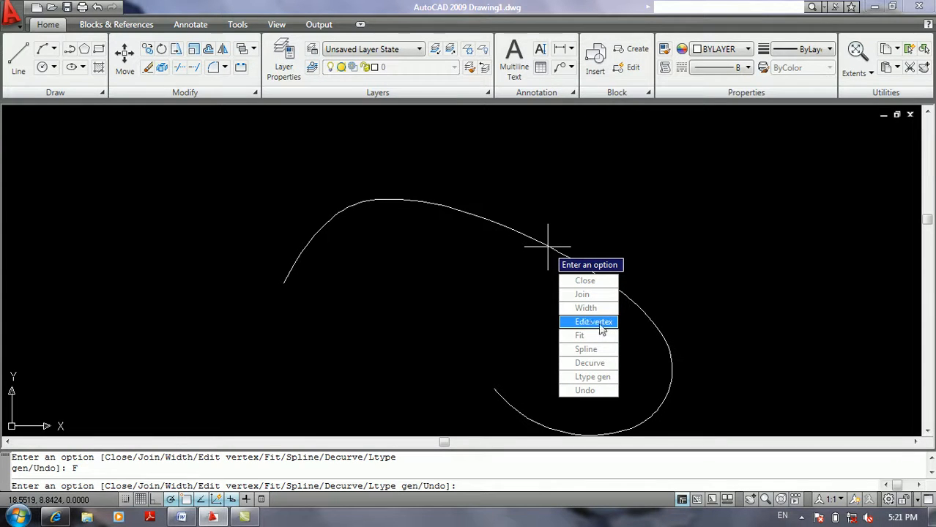
# - Decurve the fitted polyline back to straight segments and end the polyline edit
pyautogui.moveTo(932, 519)
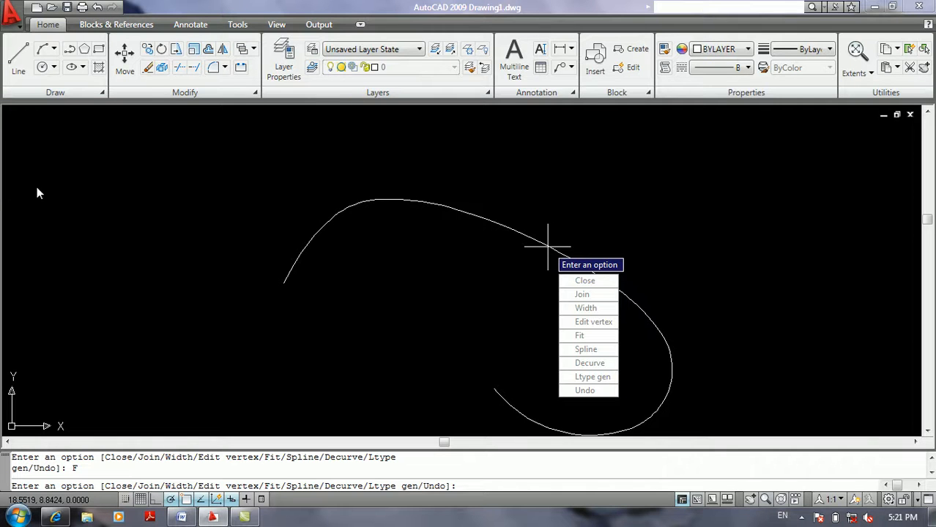
pyautogui.click(590, 363)
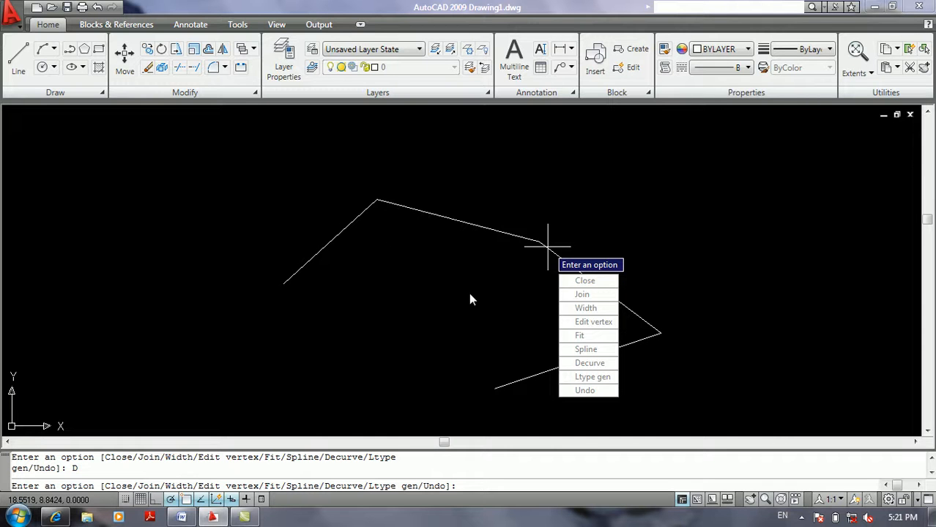
pyautogui.press('Escape')
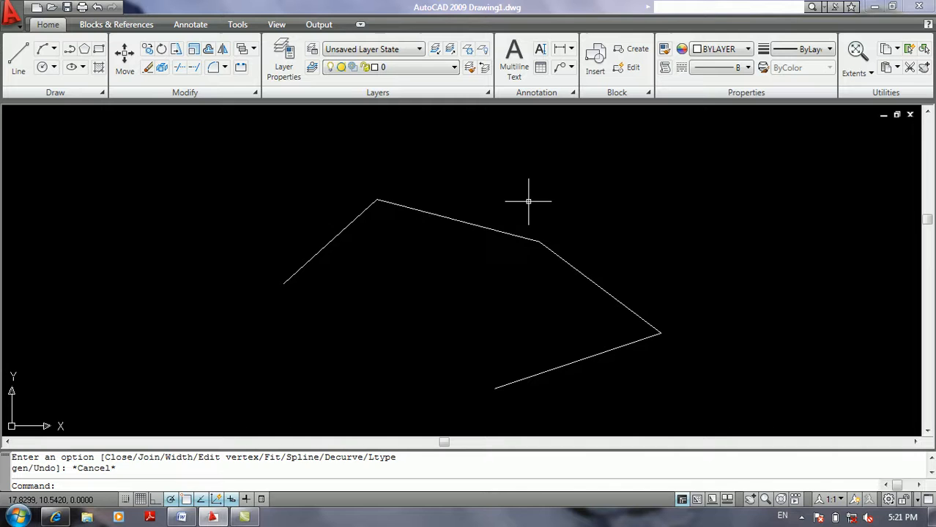
# - Fit a smooth curve through the polyline's vertices with the Fit option of Polyline Edit
pyautogui.click(500, 230)
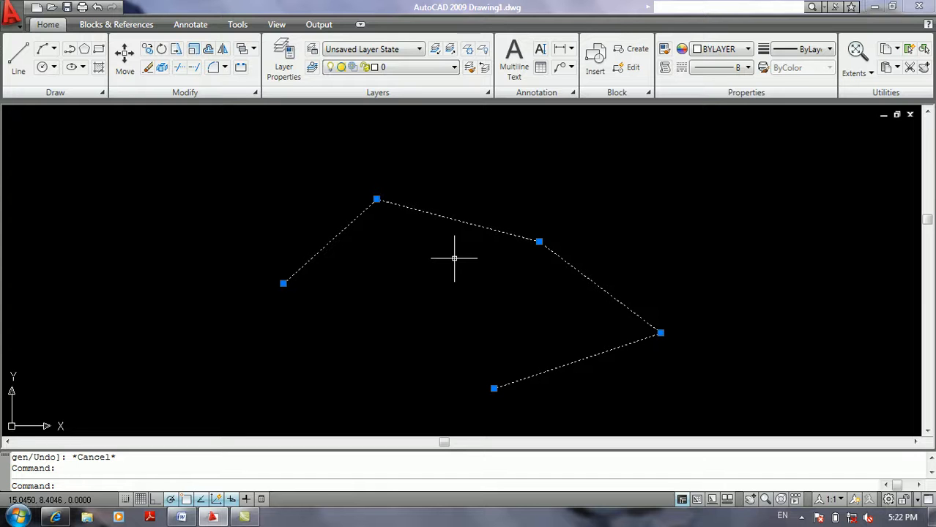
pyautogui.press('Escape')
pyautogui.write('pe')
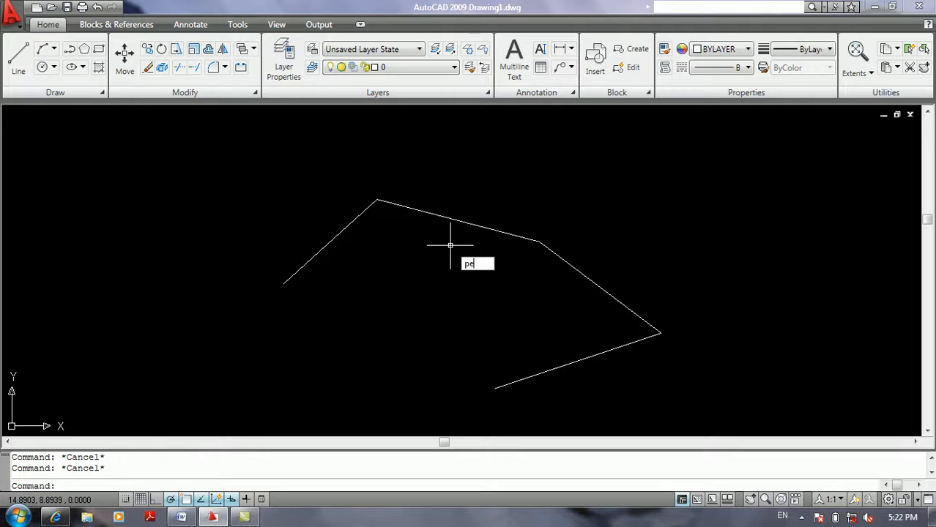
pyautogui.press('Return')
pyautogui.click(478, 225)
pyautogui.write('F')
pyautogui.press('Return')
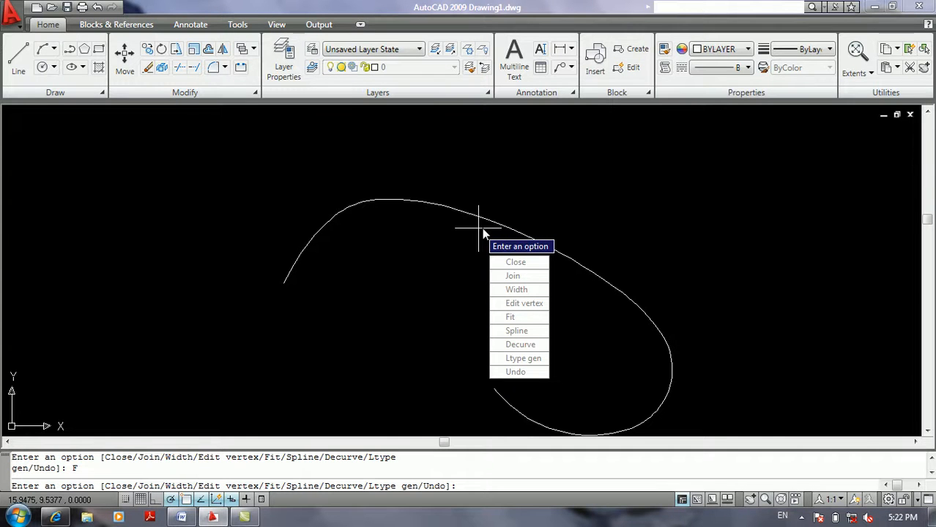
# - Remove the fit curve from the polyline with the Decurve option and leave Polyline Edit
pyautogui.click(510, 344)
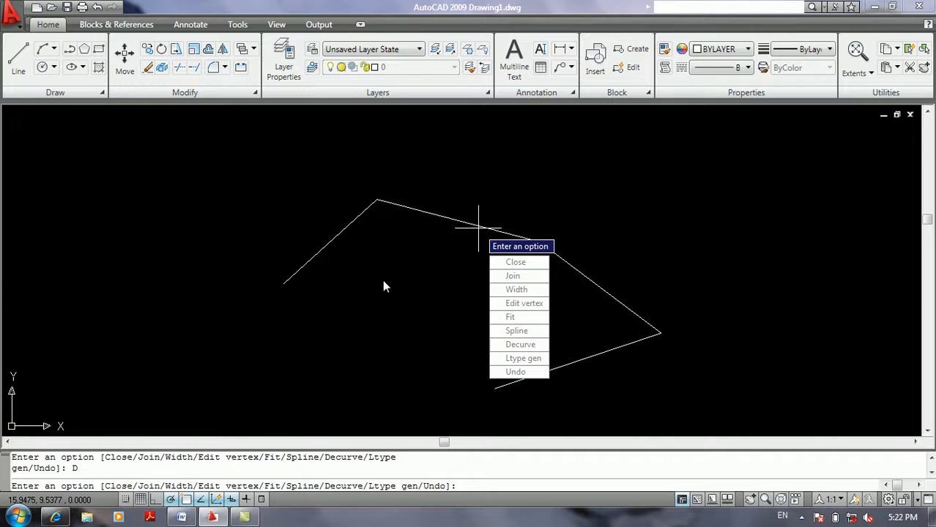
pyautogui.press('Escape')
pyautogui.press('Escape')
pyautogui.press('Escape')
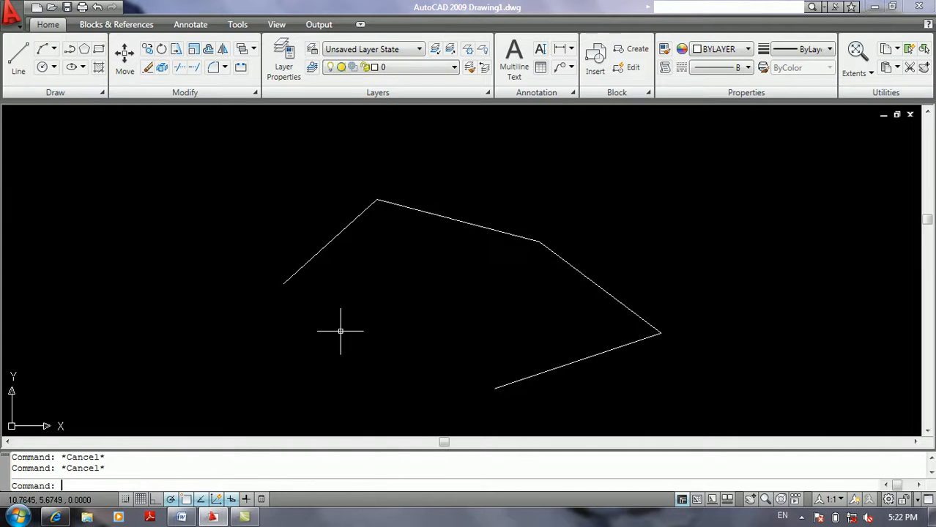
pyautogui.scroll(-4, 305, 295)
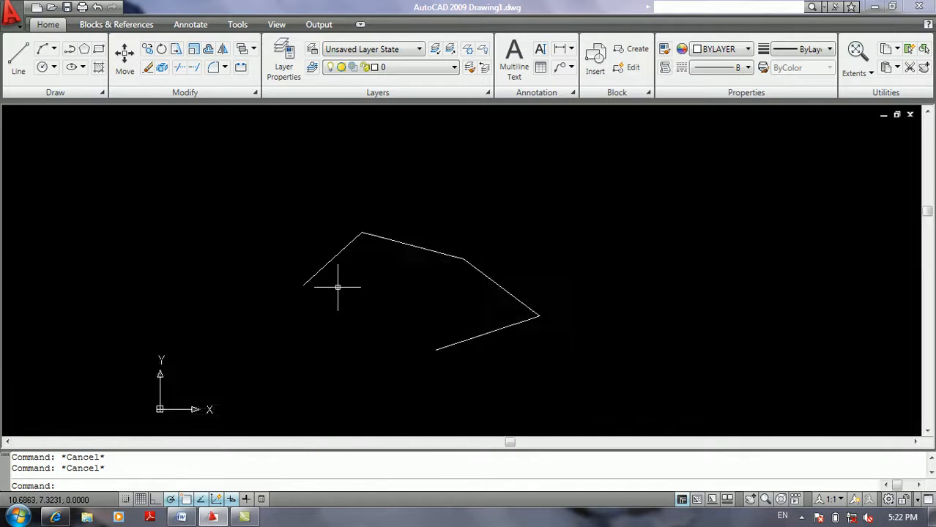
pyautogui.moveTo(360, 288)
pyautogui.mouseDown(button='middle')
pyautogui.moveTo(301, 358)
pyautogui.moveTo(429, 318)
pyautogui.mouseUp(button='middle')
pyautogui.scroll(2, 378, 311)
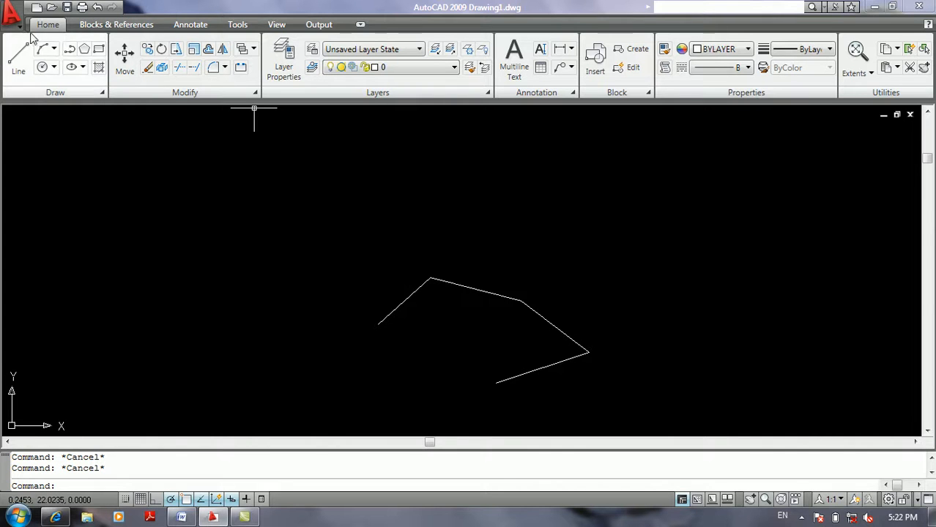
pyautogui.click(12, 14)
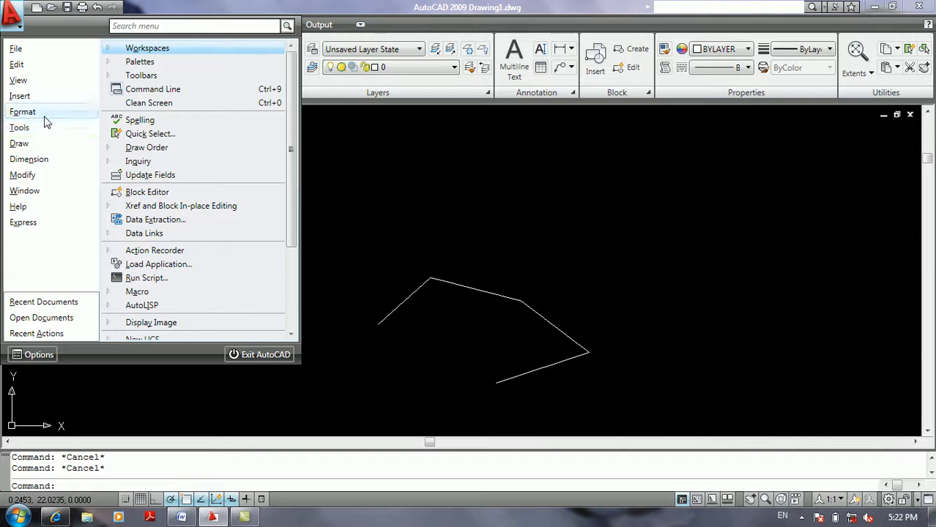
pyautogui.moveTo(43, 150)
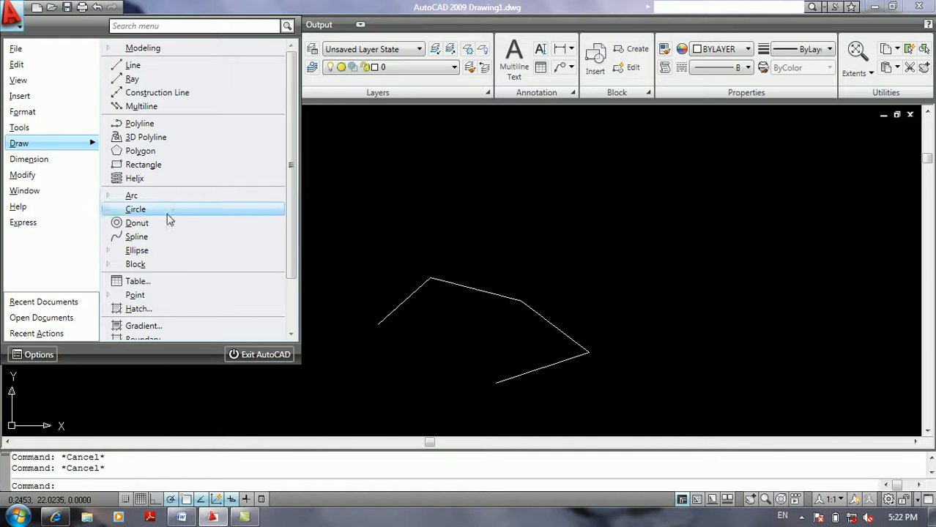
pyautogui.scroll(-2, 186, 285)
pyautogui.scroll(2, 189, 285)
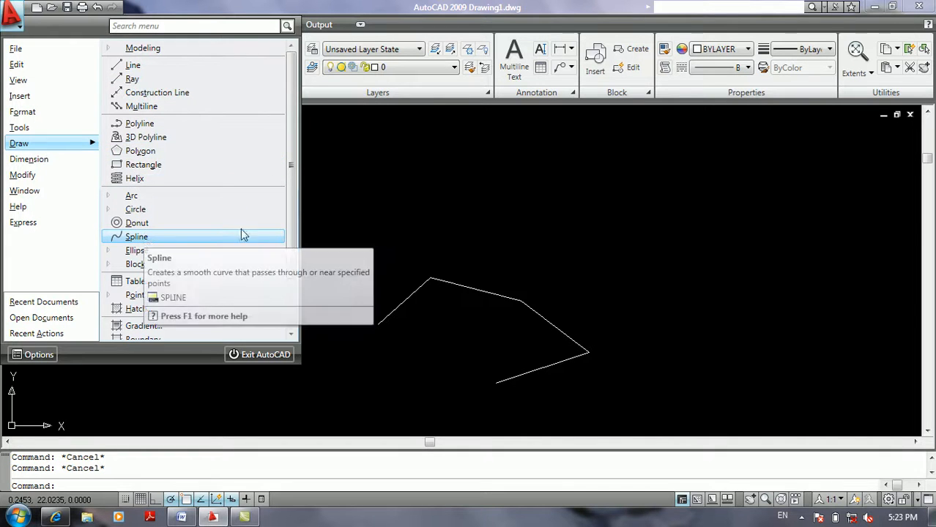
pyautogui.click(382, 223)
pyautogui.click(380, 217)
pyautogui.click(380, 215)
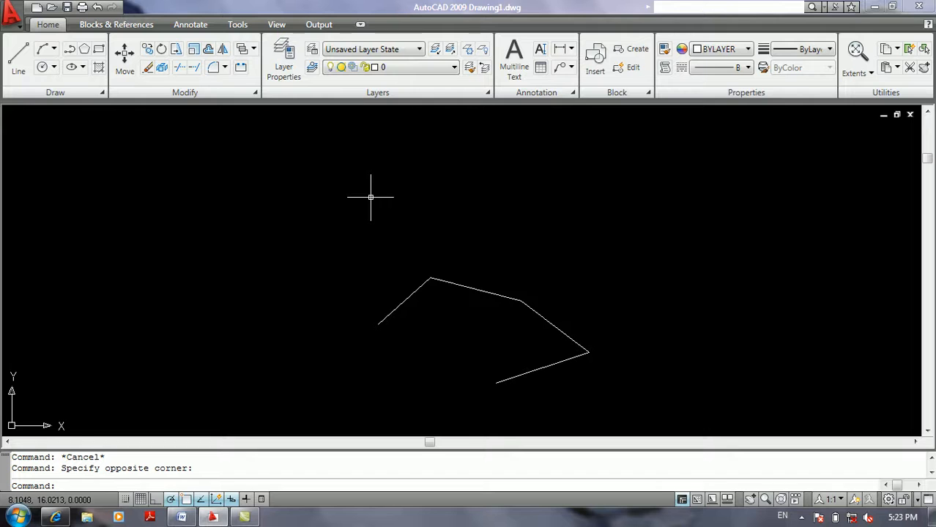
# - Draw a wavy freehand spline through seven points in the empty area beside the polyline, curving back under itself at the end
pyautogui.click(102, 96)
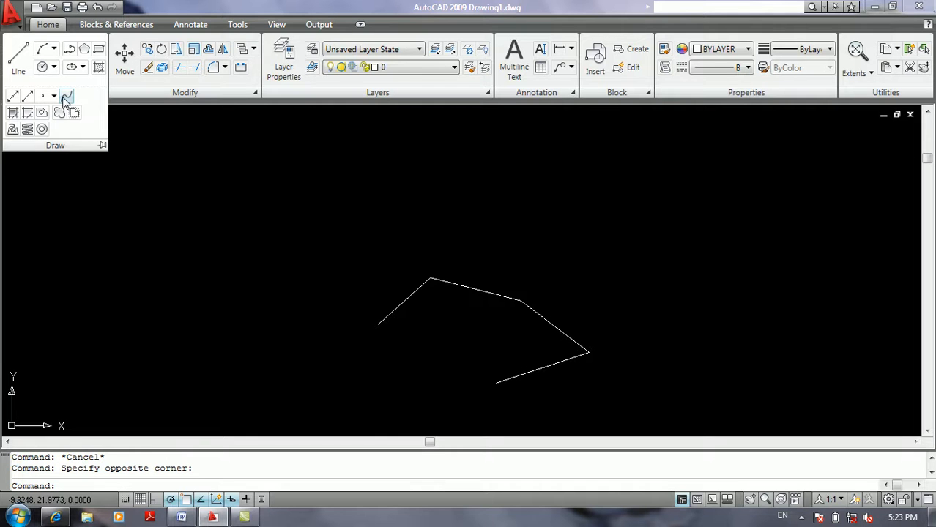
pyautogui.click(66, 98)
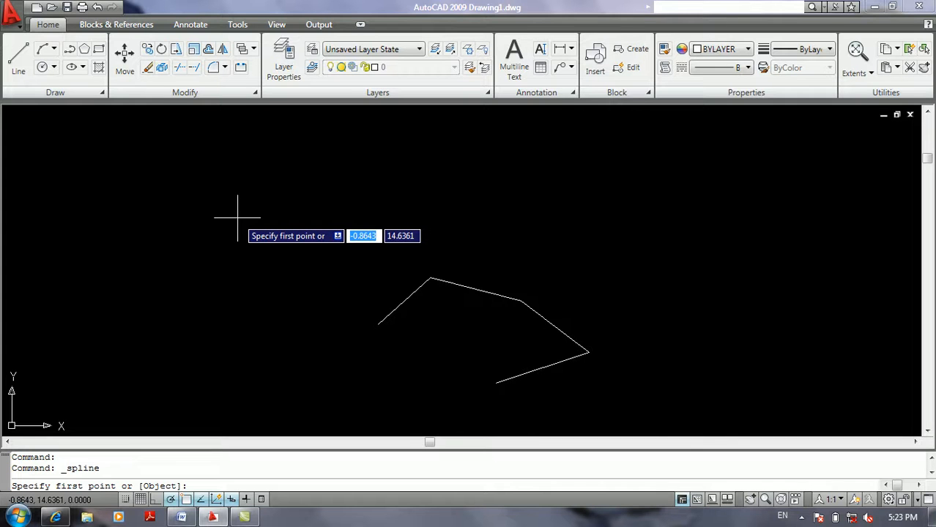
pyautogui.moveTo(244, 223); pyautogui.dragTo(382, 231, button='middle')
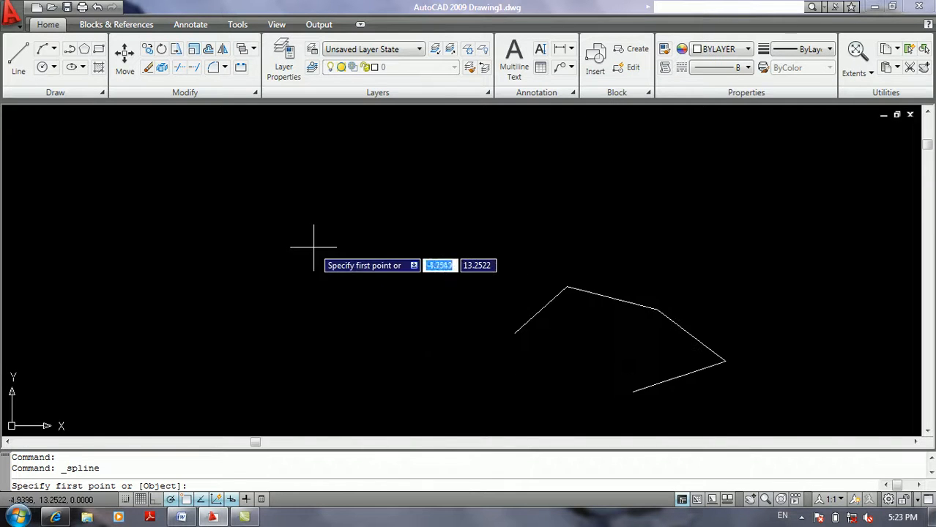
pyautogui.click(150, 285)
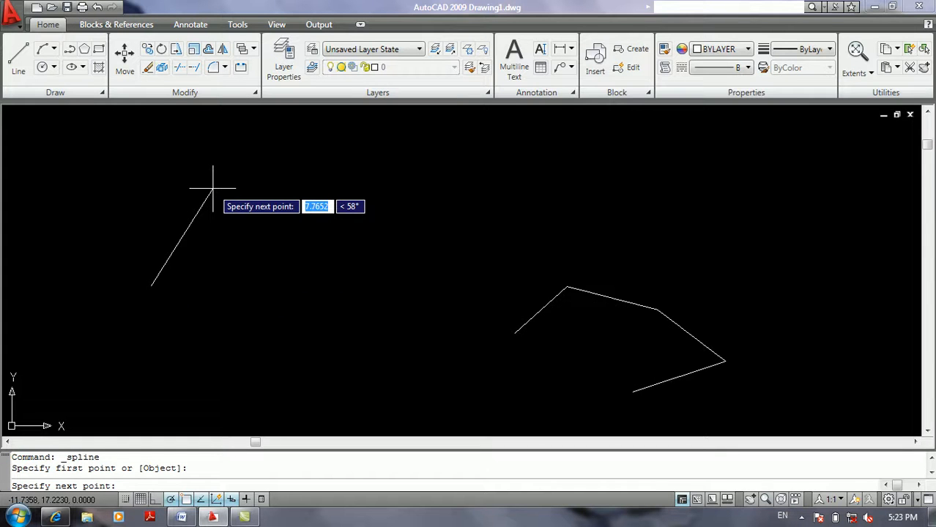
pyautogui.click(273, 164)
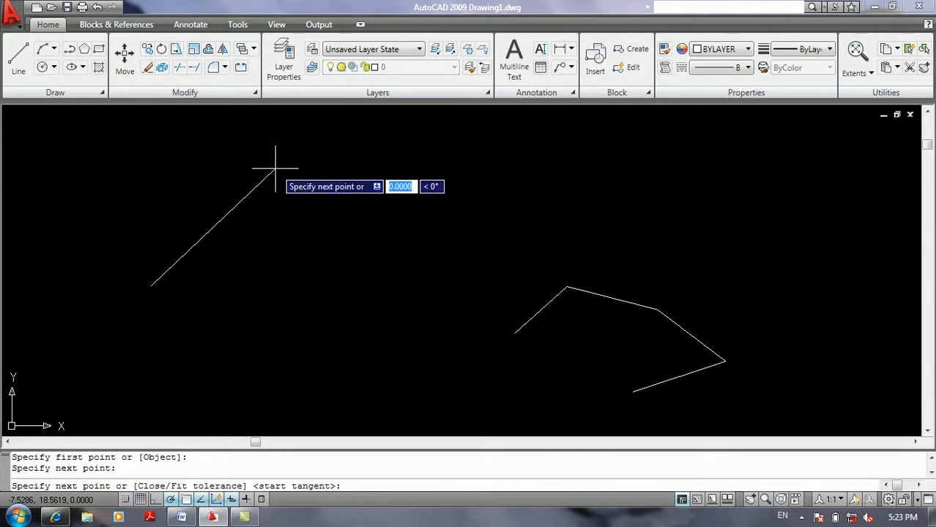
pyautogui.click(362, 296)
pyautogui.click(461, 190)
pyautogui.click(522, 276)
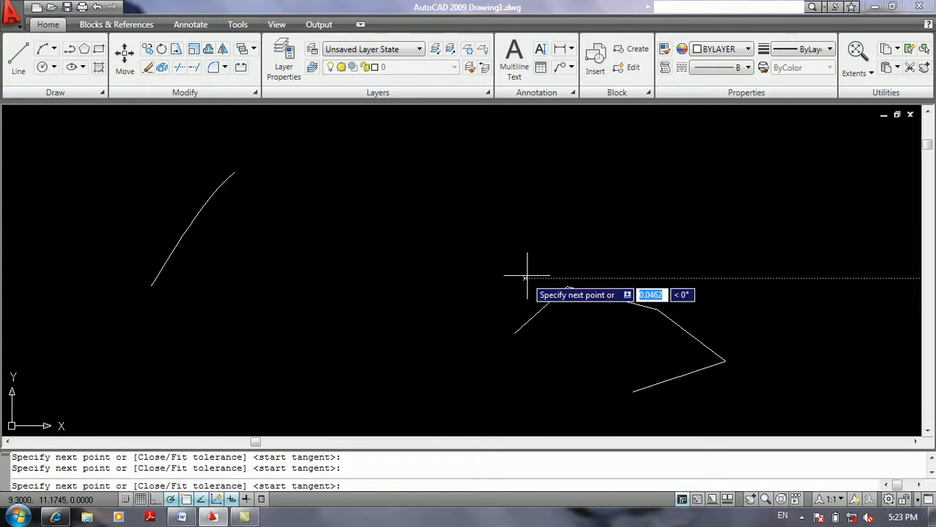
pyautogui.click(253, 340)
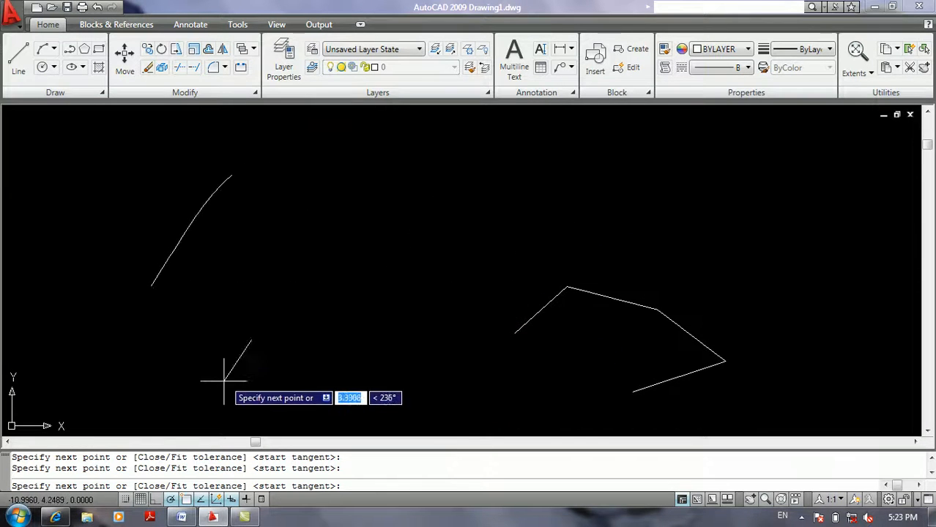
# - End the spline's points and set its start tangent toward the lower left and its end tangent toward the upper left
pyautogui.press('Return')
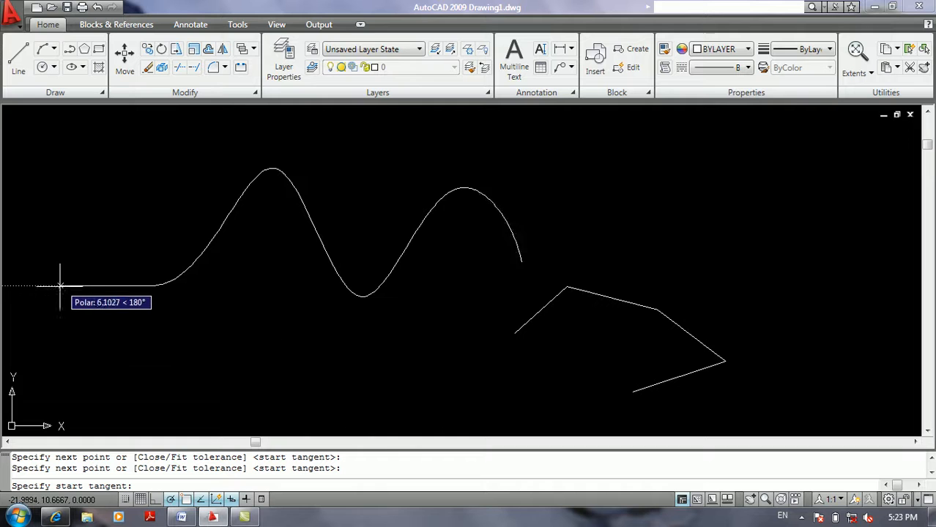
pyautogui.click(36, 341)
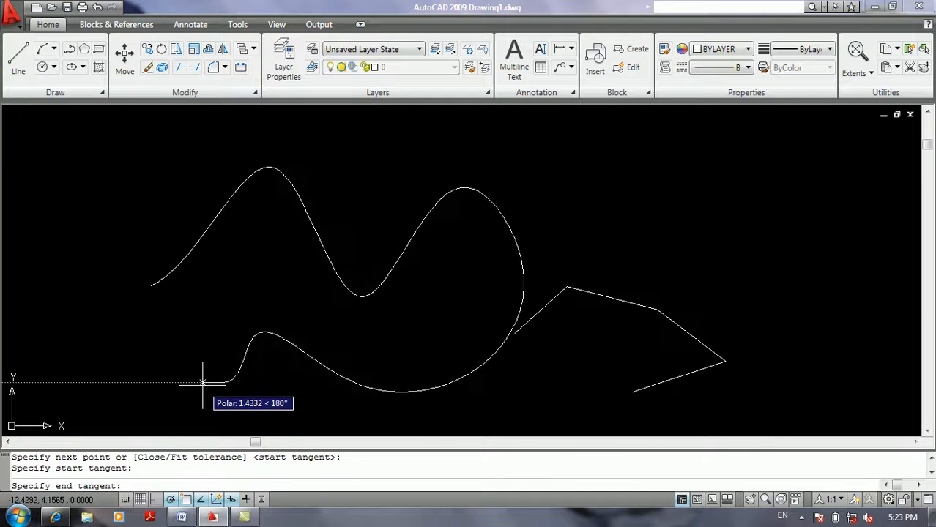
pyautogui.click(150, 287)
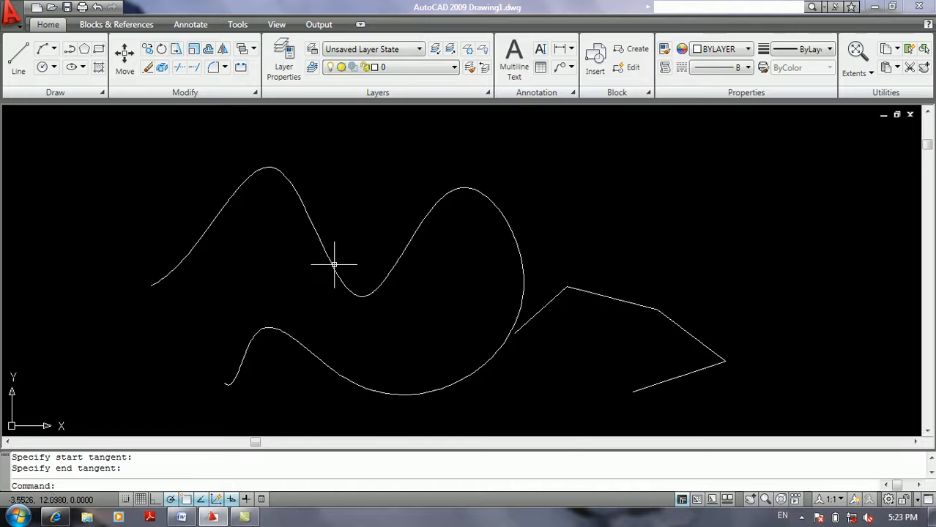
# - Start a second spline in the empty area beyond the polyline and place its second point at distance 10, angle 210°
pyautogui.scroll(-4, 330, 268)
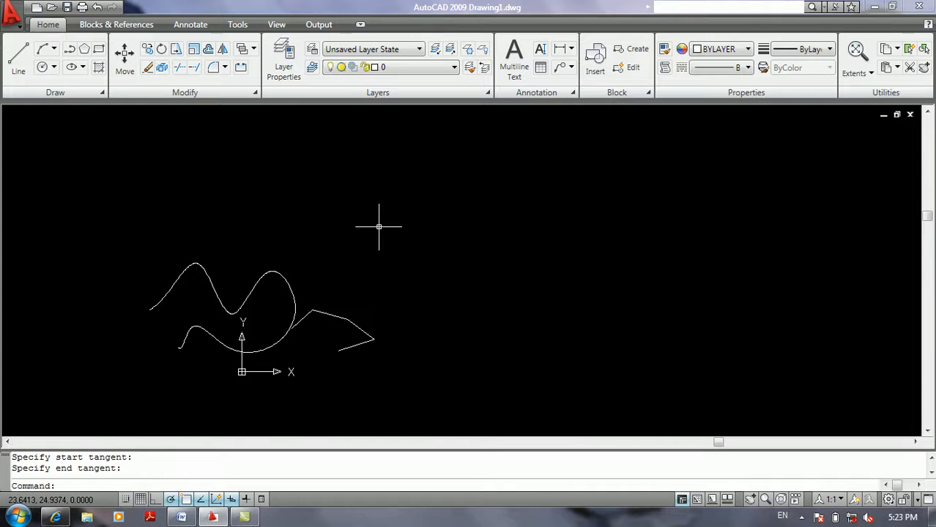
pyautogui.write('spl')
pyautogui.press('Return')
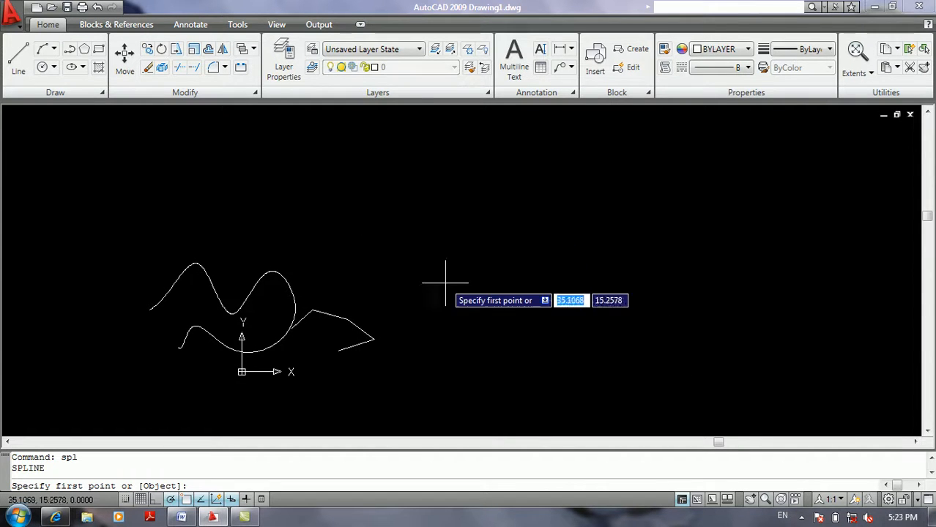
pyautogui.click(475, 320)
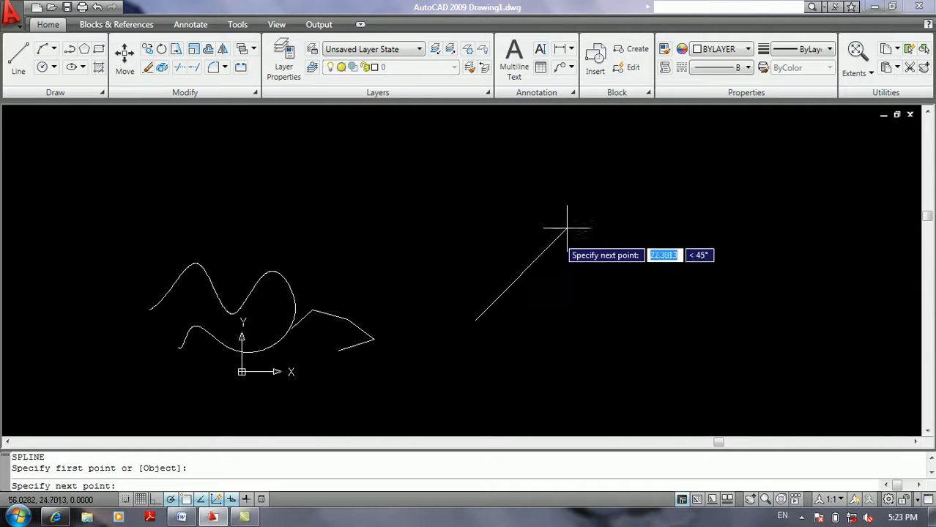
pyautogui.write('10')
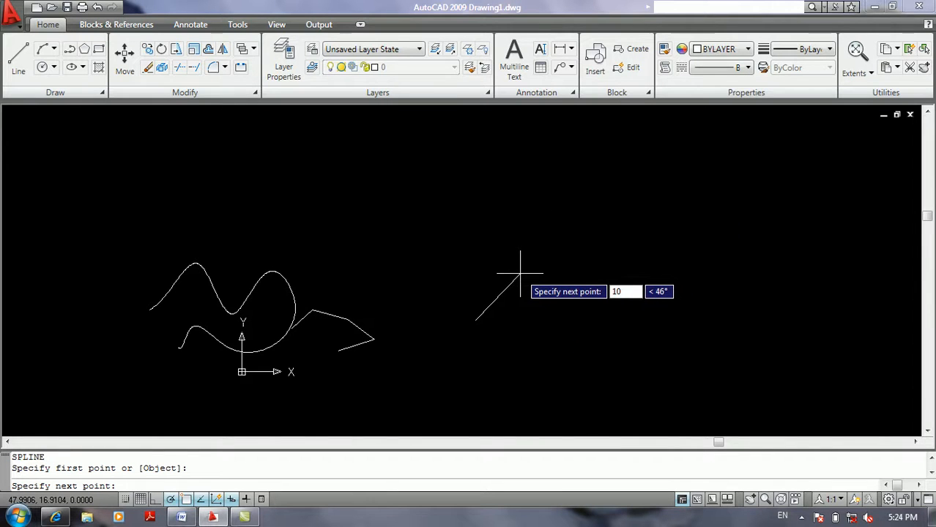
pyautogui.press('Tab')
pyautogui.write('210')
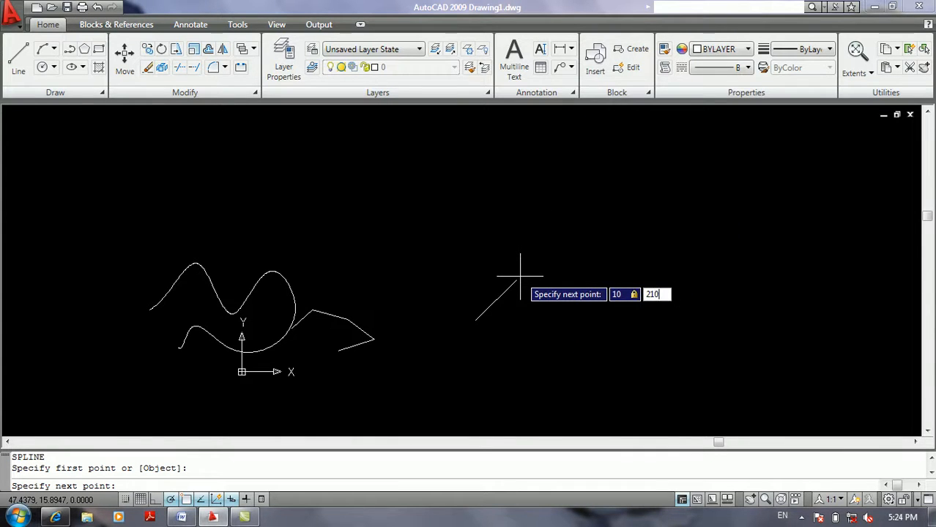
pyautogui.press('Return')
pyautogui.scroll(3, 463, 373)
pyautogui.scroll(2, 463, 373)
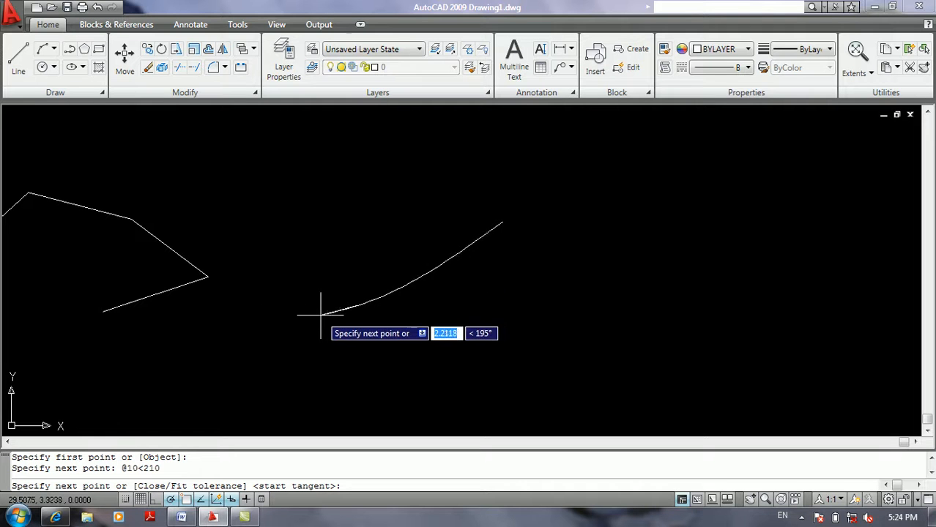
pyautogui.write('10')
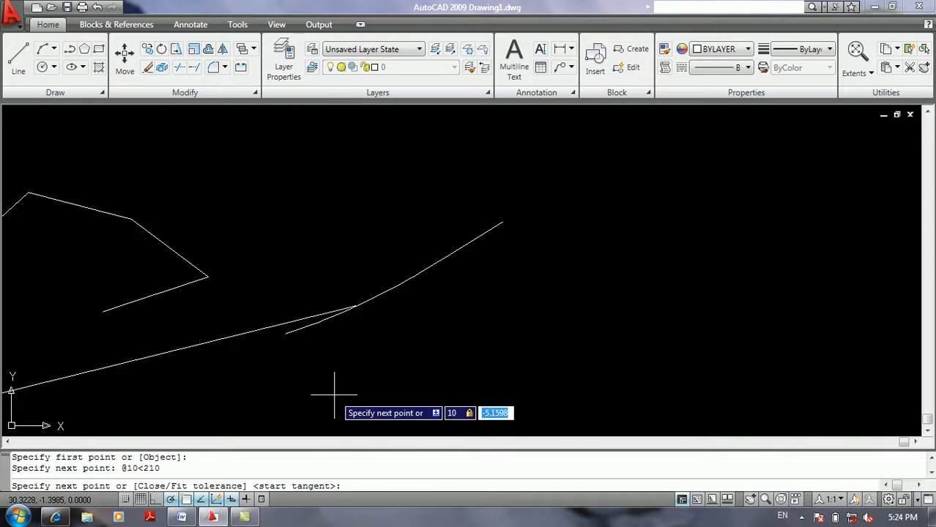
pyautogui.write('155')
pyautogui.press('Return')
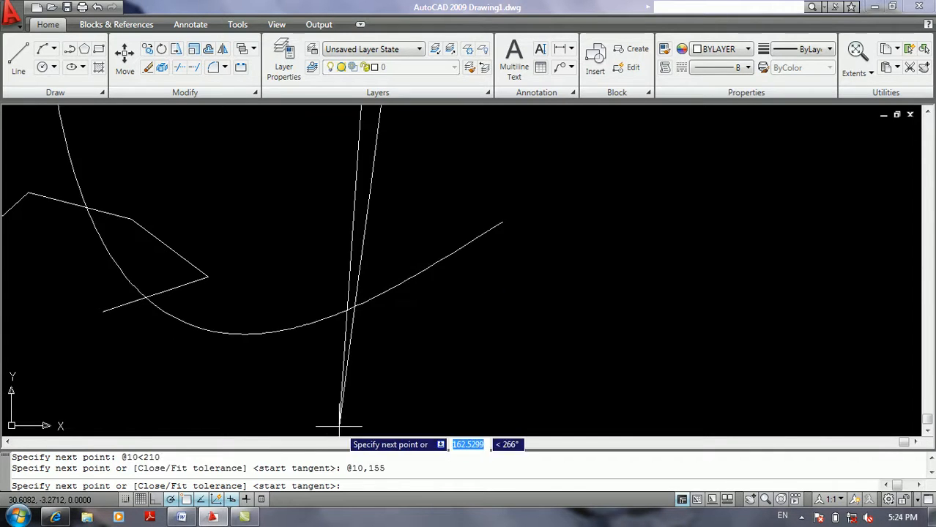
pyautogui.scroll(-4, 335, 238)
pyautogui.moveTo(361, 238); pyautogui.dragTo(471, 414, button='middle')
pyautogui.scroll(-1, 471, 317)
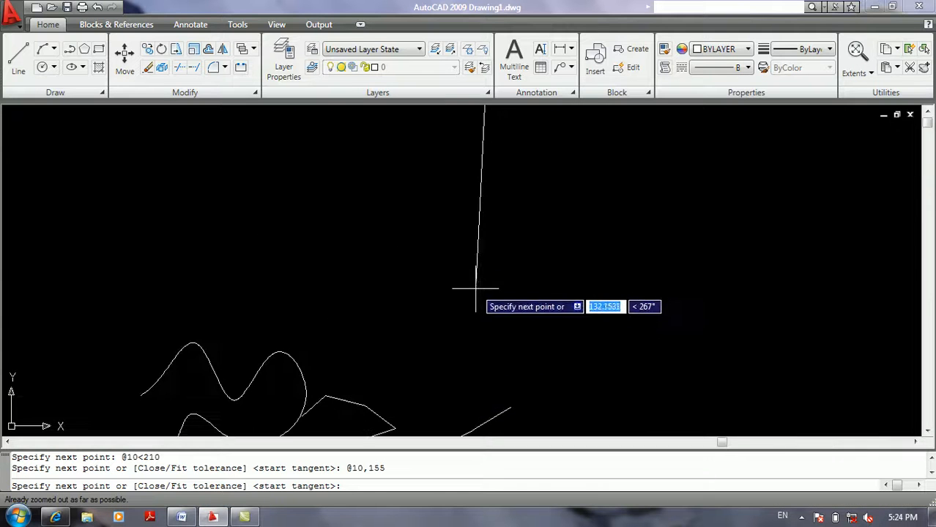
pyautogui.scroll(2, 508, 296)
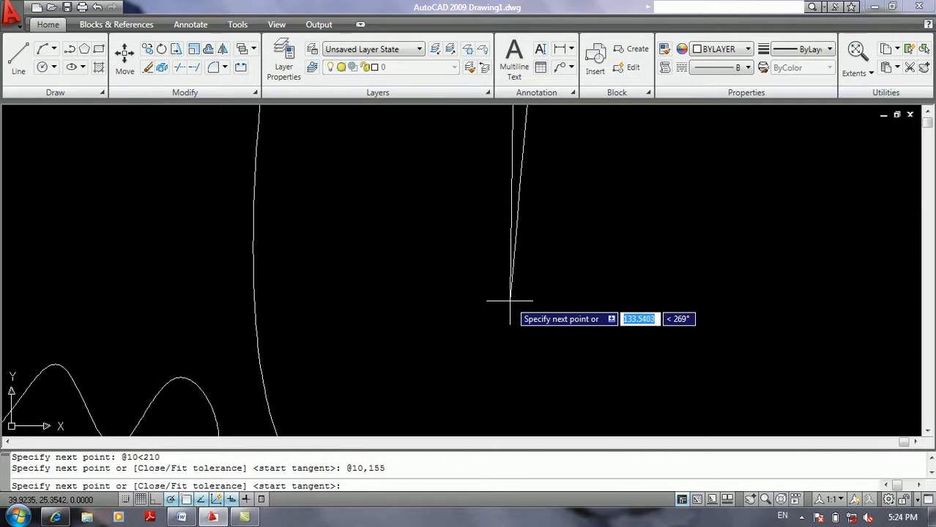
pyautogui.hotkey('ctrl', 'z')
pyautogui.scroll(-1, 510, 282)
pyautogui.moveTo(518, 261); pyautogui.dragTo(517, 67, button='middle')
pyautogui.scroll(4, 474, 219)
pyautogui.write('10')
pyautogui.press('Tab')
pyautogui.write('155')
pyautogui.press('Return')
pyautogui.scroll(-6, 476, 249)
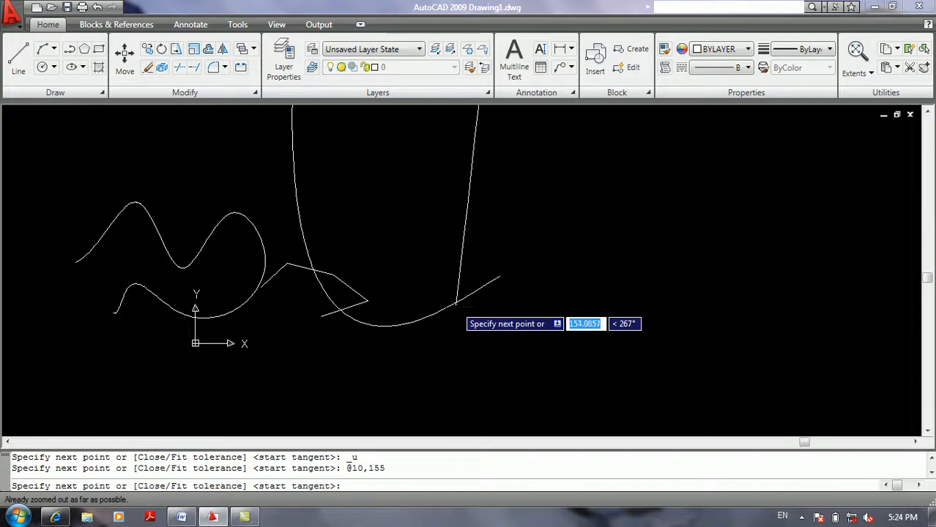
pyautogui.moveTo(480, 265); pyautogui.dragTo(478, 366, button='middle')
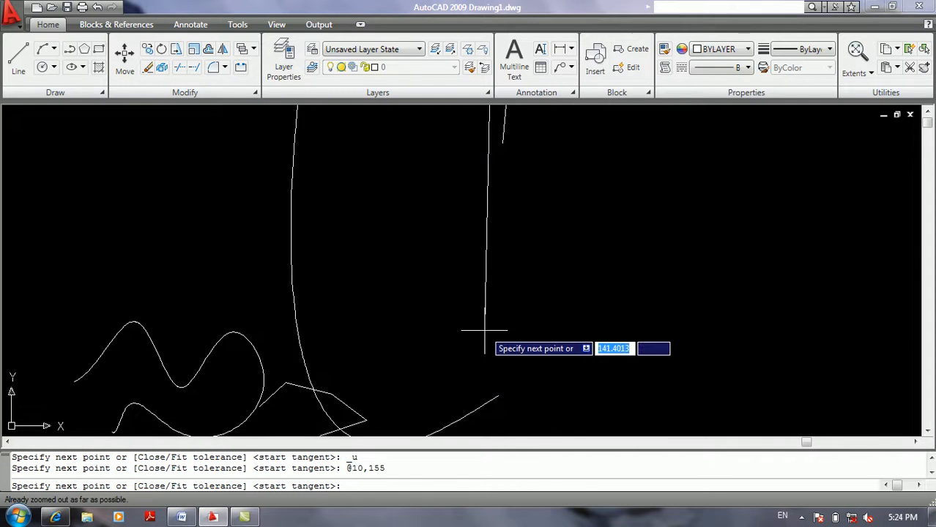
pyautogui.hotkey('ctrl', 'z')
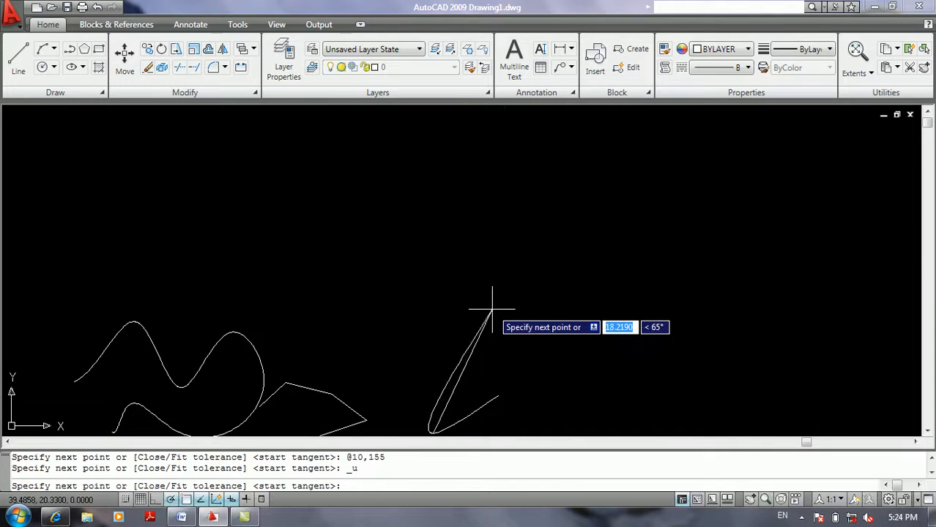
pyautogui.moveTo(489, 252); pyautogui.dragTo(429, 166, button='middle')
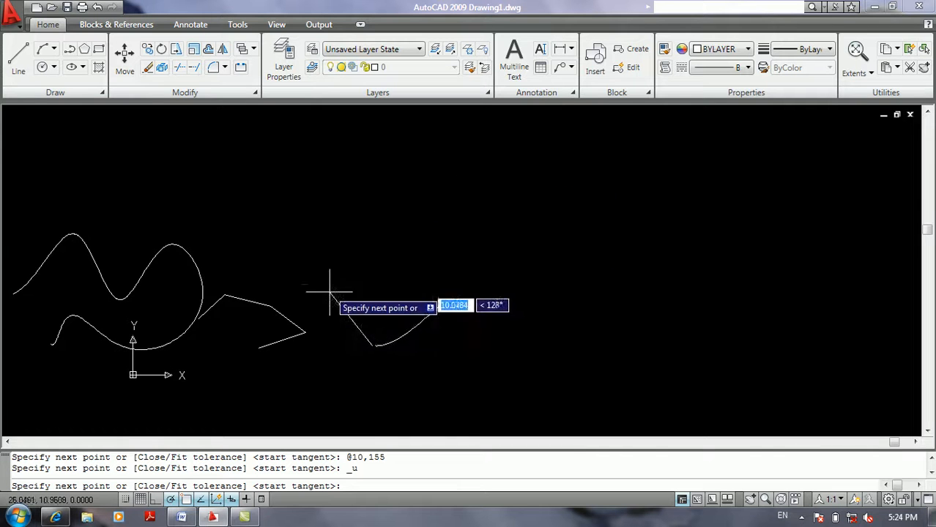
pyautogui.scroll(3, 339, 306)
pyautogui.moveTo(347, 306); pyautogui.dragTo(337, 235, button='middle')
pyautogui.scroll(2, 350, 270)
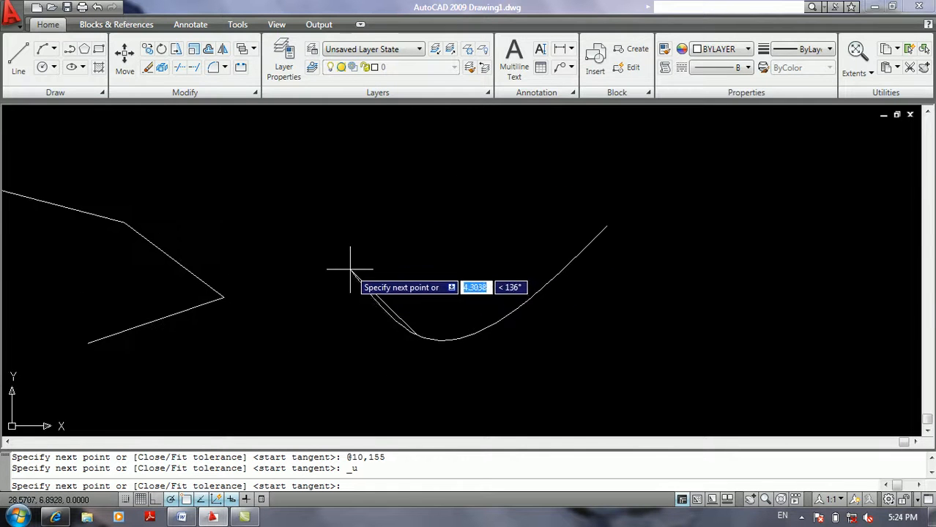
pyautogui.write('10')
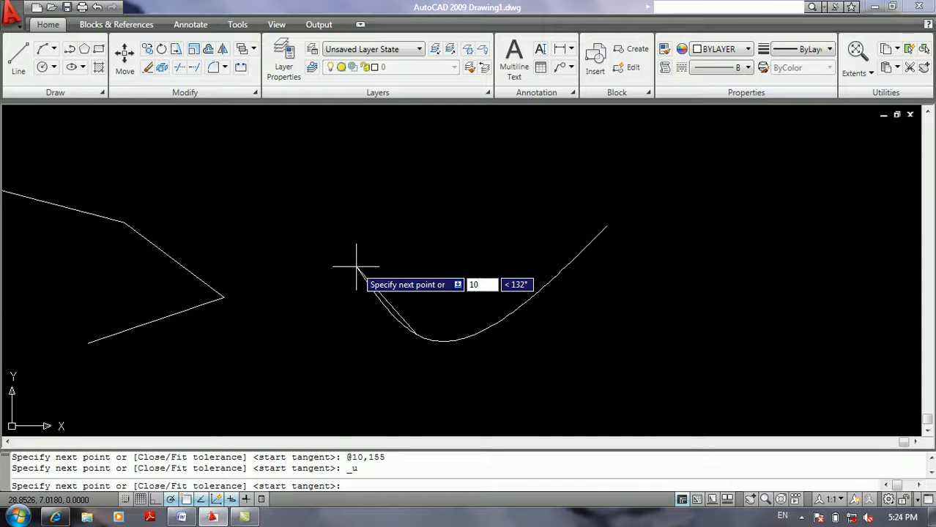
pyautogui.press('Tab')
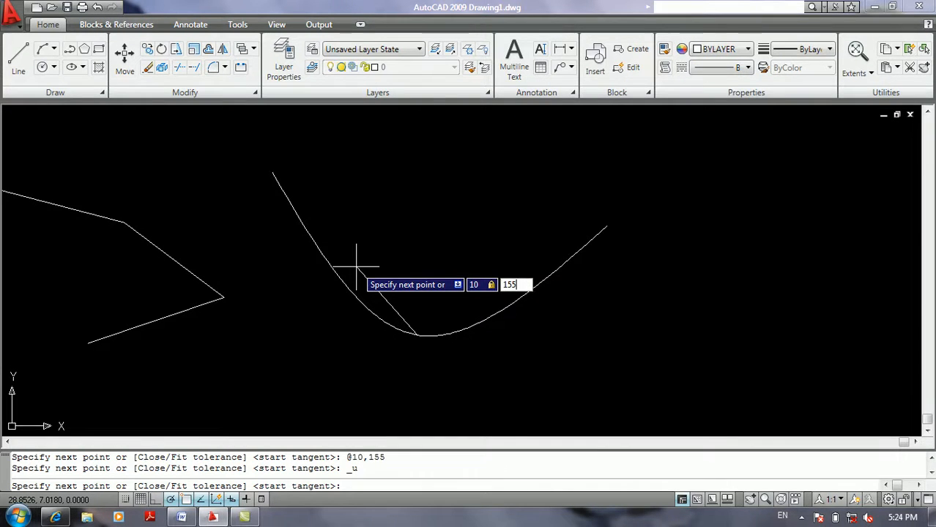
pyautogui.write('155')
pyautogui.press('Return')
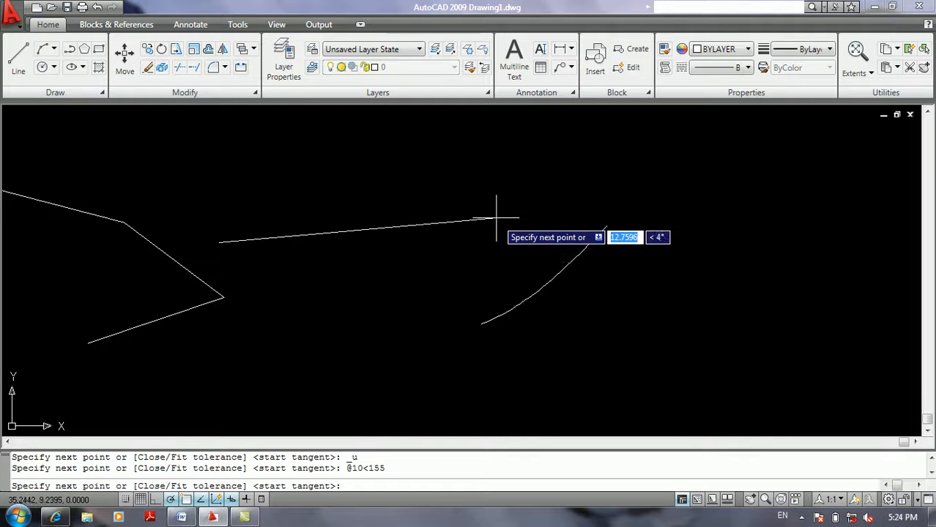
# - Add four freehand points that loop back over the second spline, then finish it with default start and end tangents
pyautogui.click(291, 173)
pyautogui.click(230, 155)
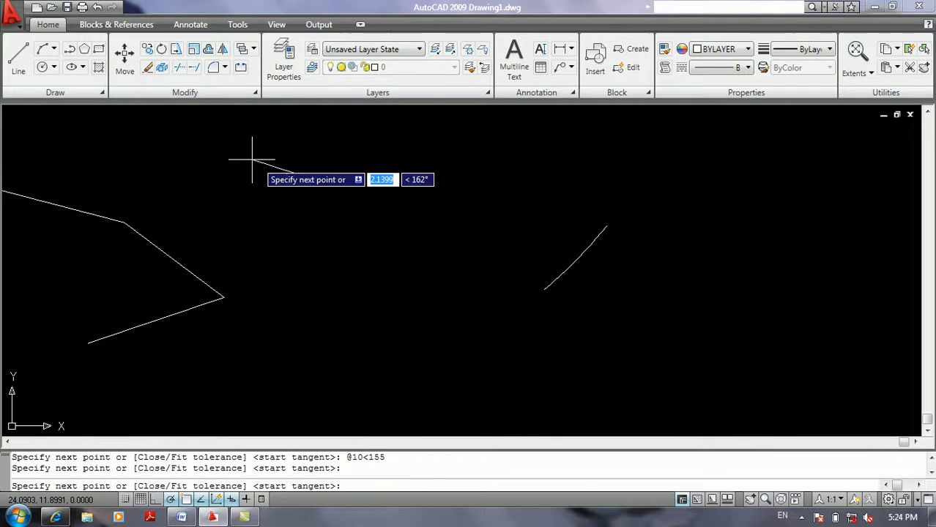
pyautogui.click(259, 223)
pyautogui.click(371, 216)
pyautogui.press('Return')
pyautogui.press('Return')
pyautogui.press('Return')
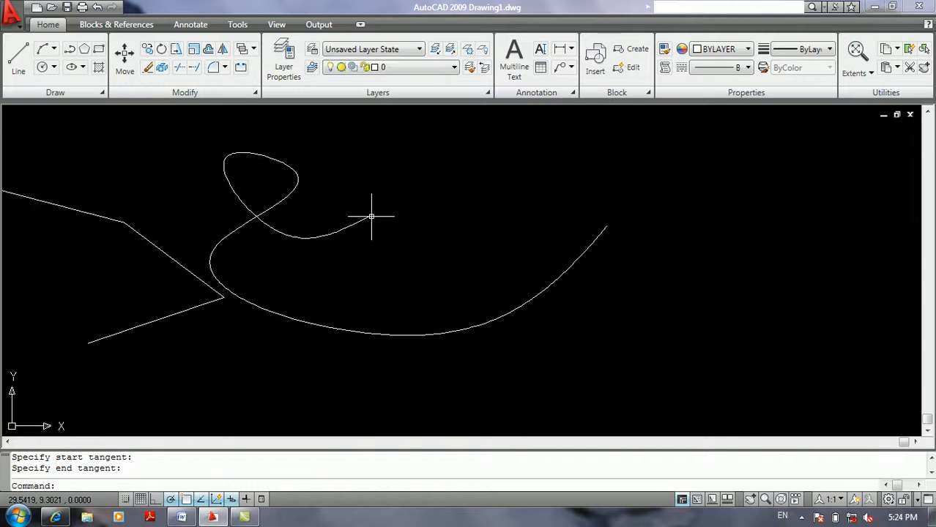
pyautogui.press('Return')
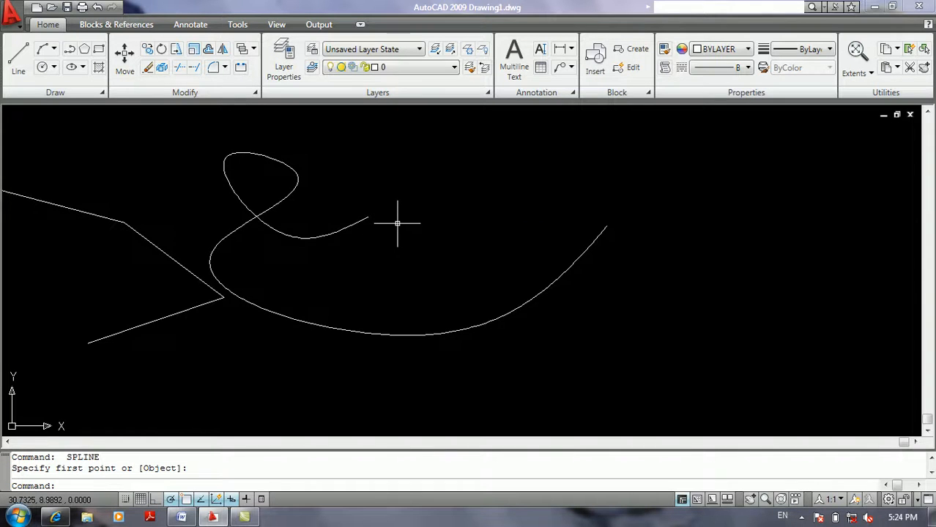
# - Try to convert the straight-segment polyline between the two splines into a spline with the Spline command's Object option
pyautogui.moveTo(406, 229)
pyautogui.mouseDown(button='middle')
pyautogui.moveTo(502, 299)
pyautogui.moveTo(575, 385)
pyautogui.mouseUp(button='middle')
pyautogui.moveTo(470, 286)
pyautogui.mouseDown(button='middle')
pyautogui.moveTo(625, 259)
pyautogui.moveTo(645, 215)
pyautogui.mouseUp(button='middle')
pyautogui.moveTo(514, 245); pyautogui.dragTo(573, 190, button='middle')
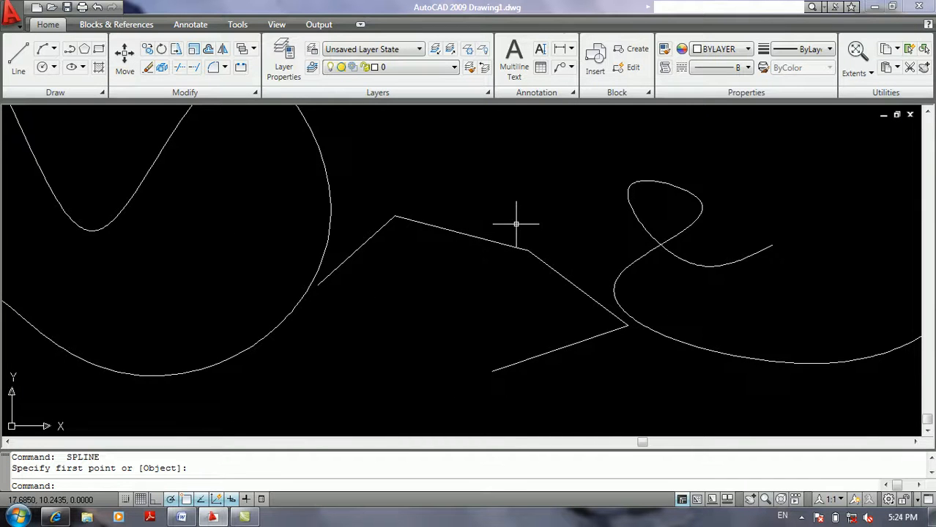
pyautogui.write('s')
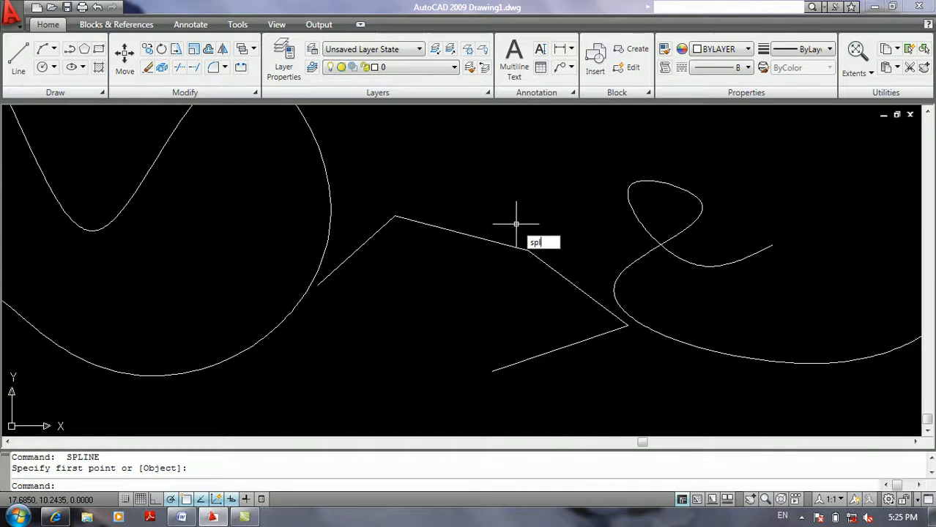
pyautogui.write('pl')
pyautogui.press('Return')
pyautogui.write('o')
pyautogui.press('Return')
pyautogui.click(500, 247)
pyautogui.press('Return')
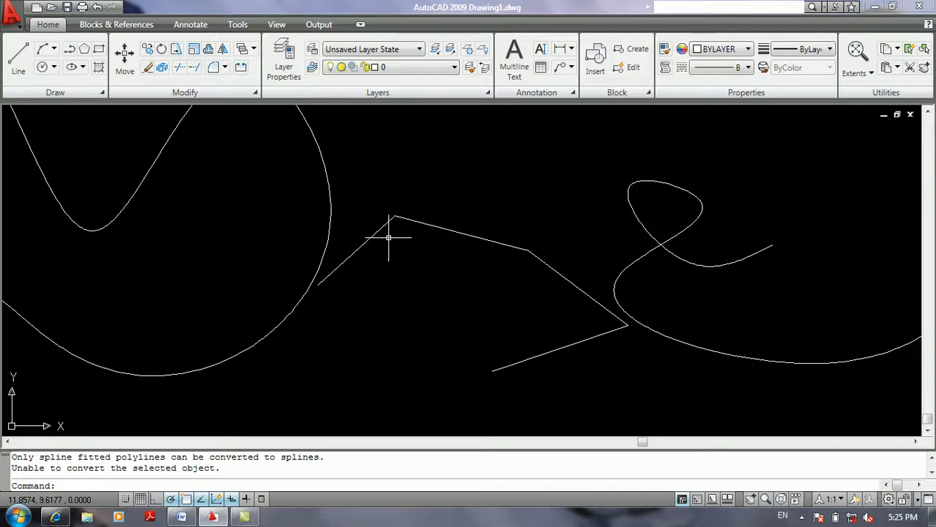
# - Begin editing the large wavy spline with Splinedit and choose to add points to its fit data
pyautogui.moveTo(404, 220); pyautogui.dragTo(409, 226, button='middle')
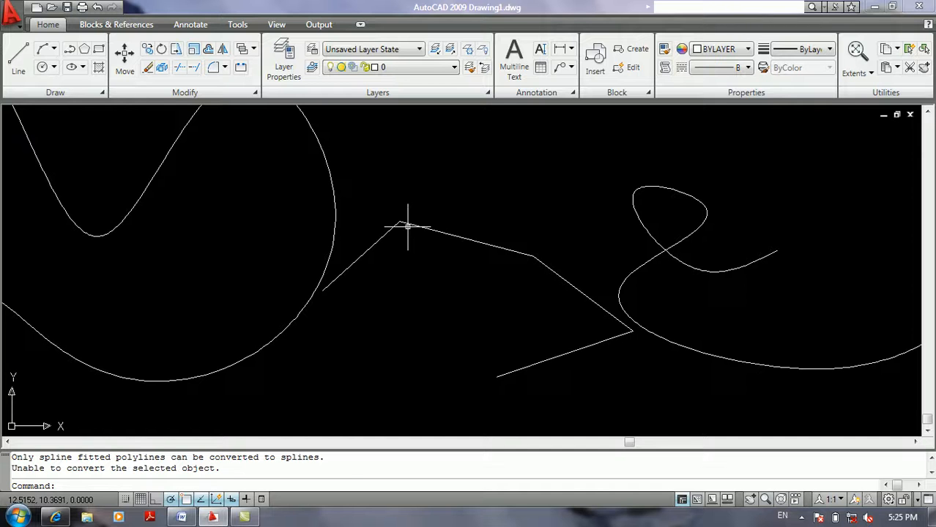
pyautogui.scroll(-5, 404, 241)
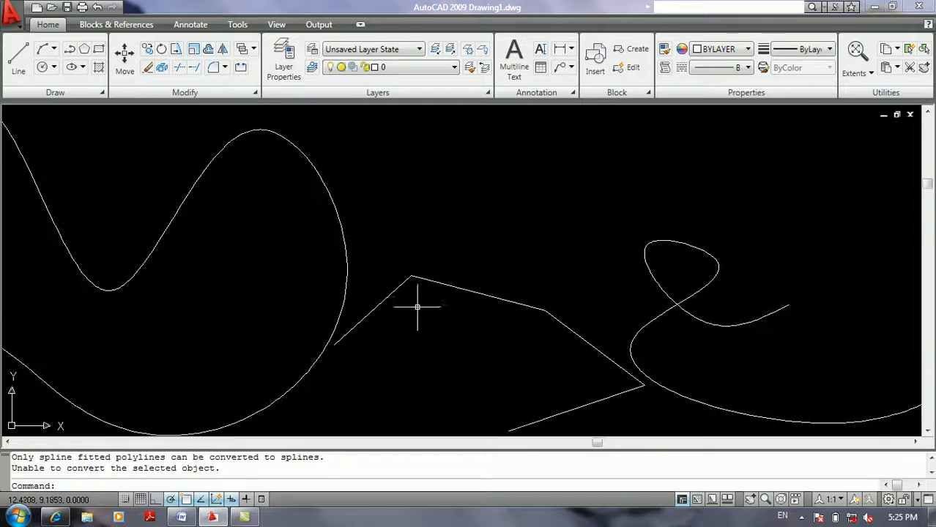
pyautogui.scroll(3, 403, 280)
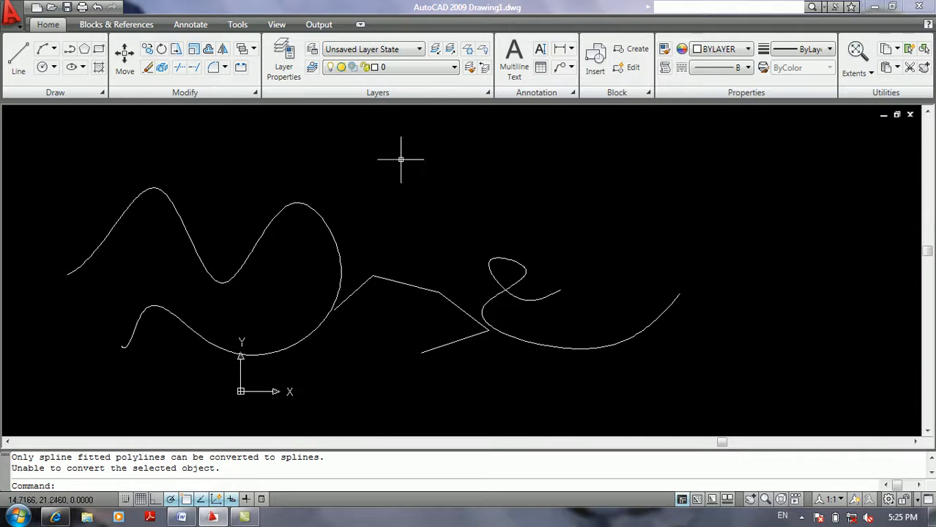
pyautogui.click(16, 24)
pyautogui.moveTo(69, 143)
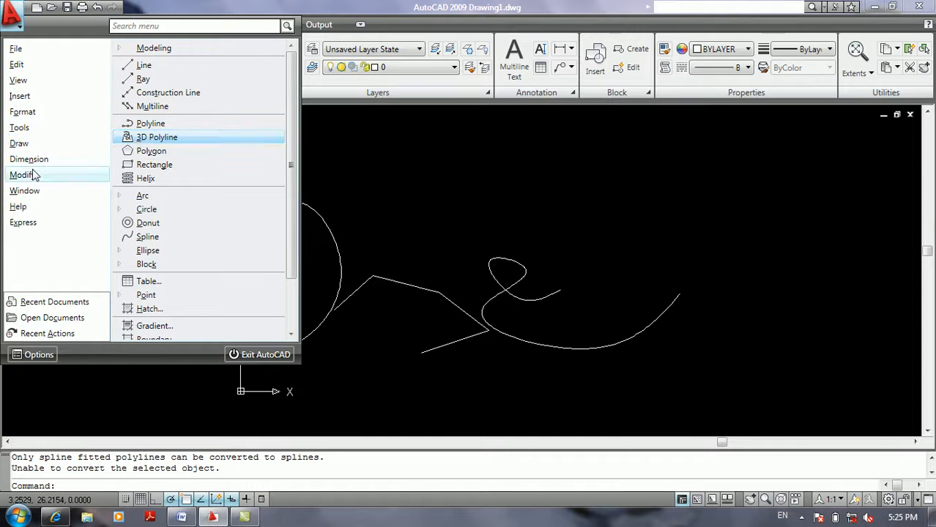
pyautogui.moveTo(35, 174)
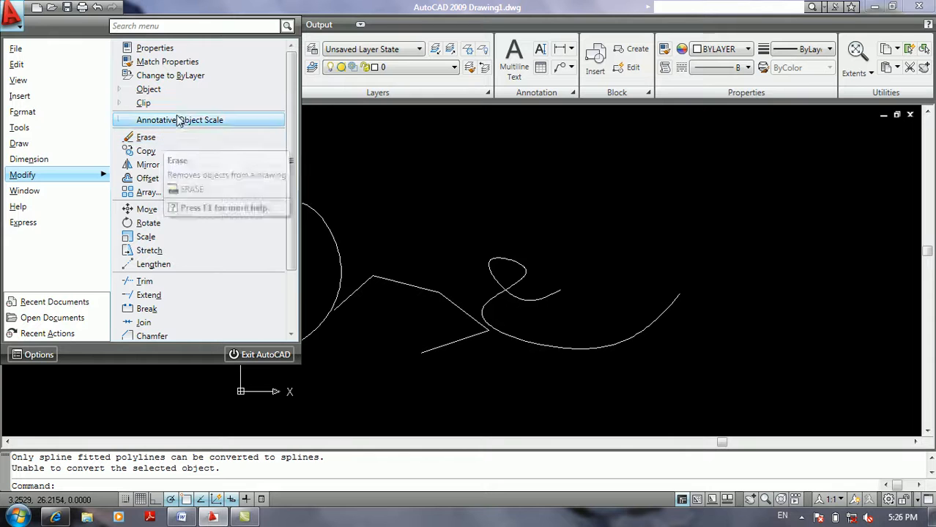
pyautogui.moveTo(181, 92)
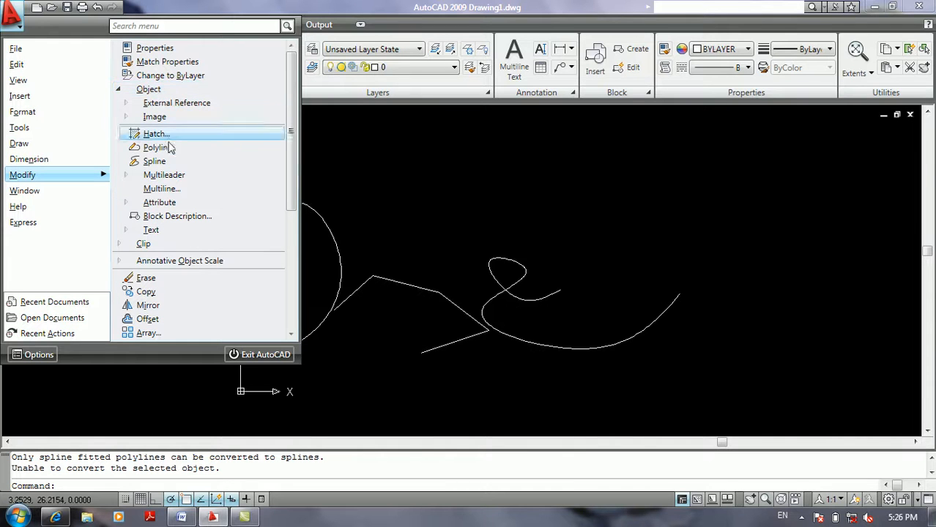
pyautogui.click(164, 167)
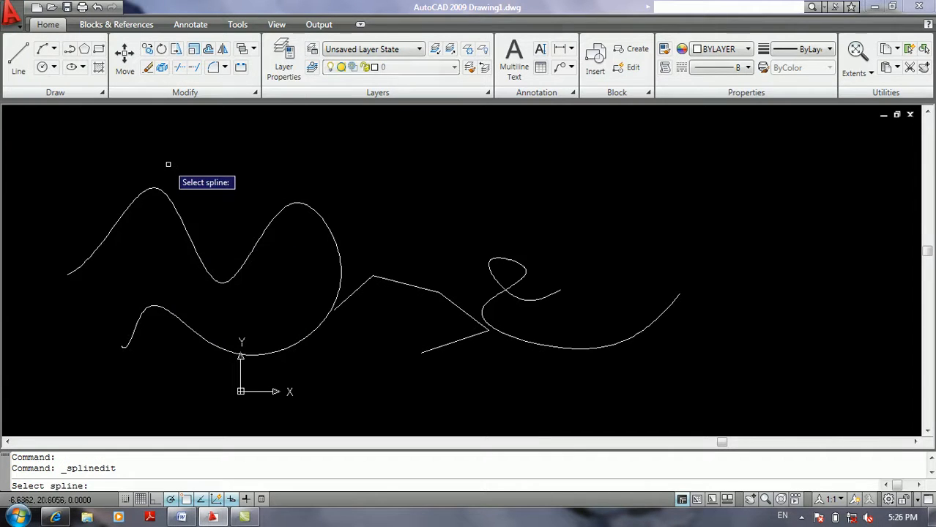
pyautogui.click(164, 185)
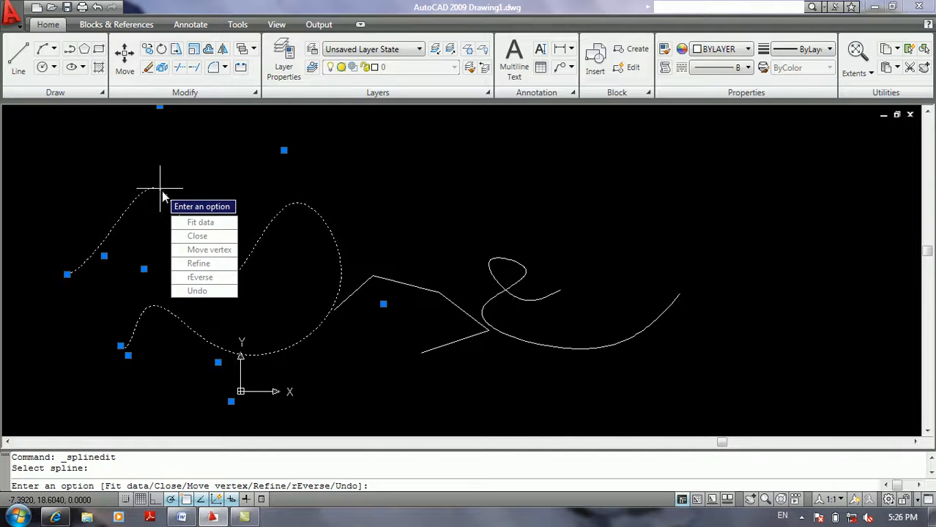
pyautogui.click(192, 222)
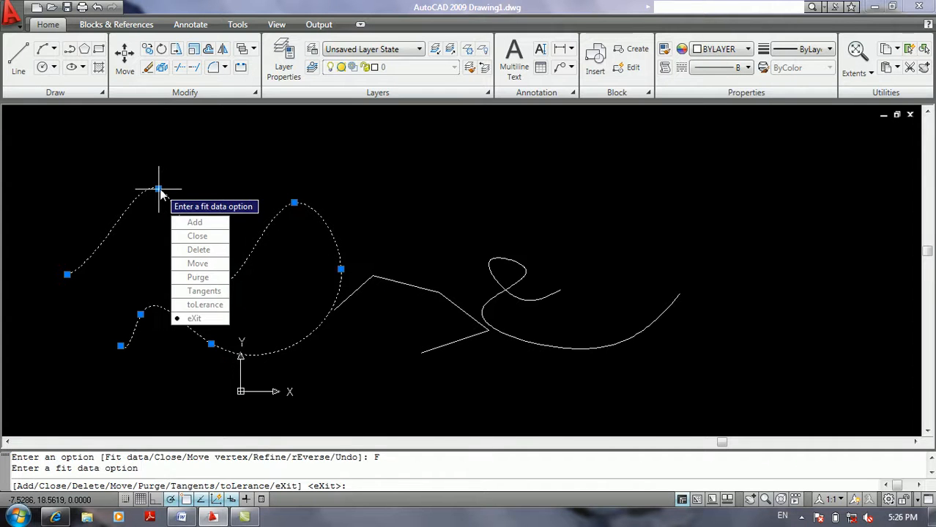
pyautogui.click(211, 224)
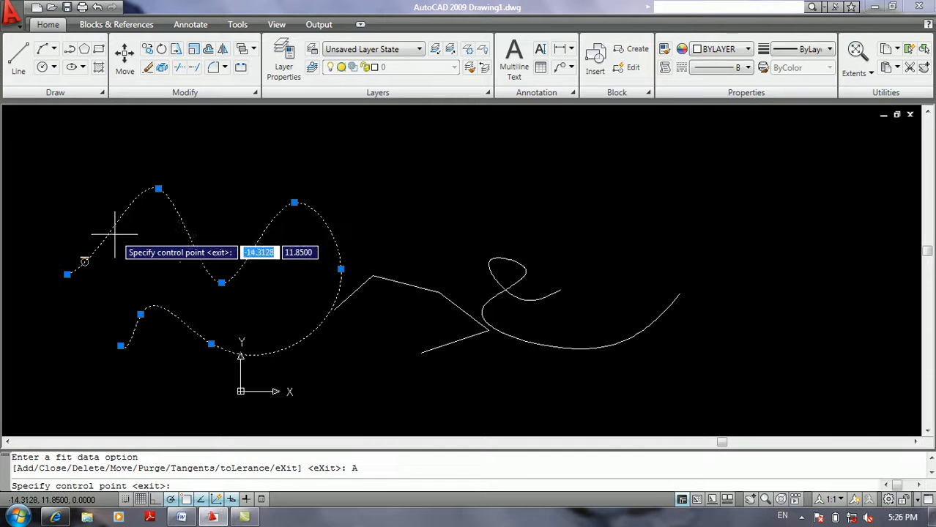
# - Add four fit points after the wavy spline's first peak: one below it, two along the upper side and one beyond the second peak
pyautogui.click(84, 261)
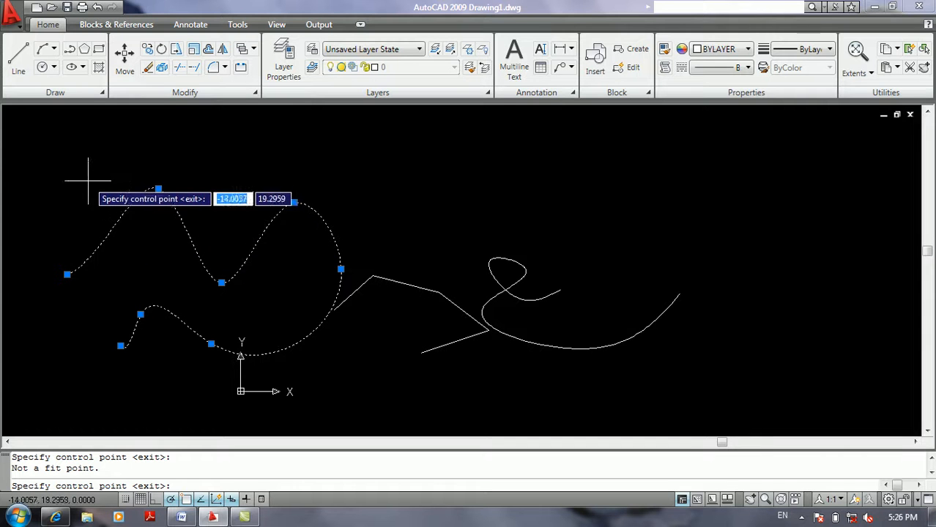
pyautogui.click(158, 188)
pyautogui.click(158, 270)
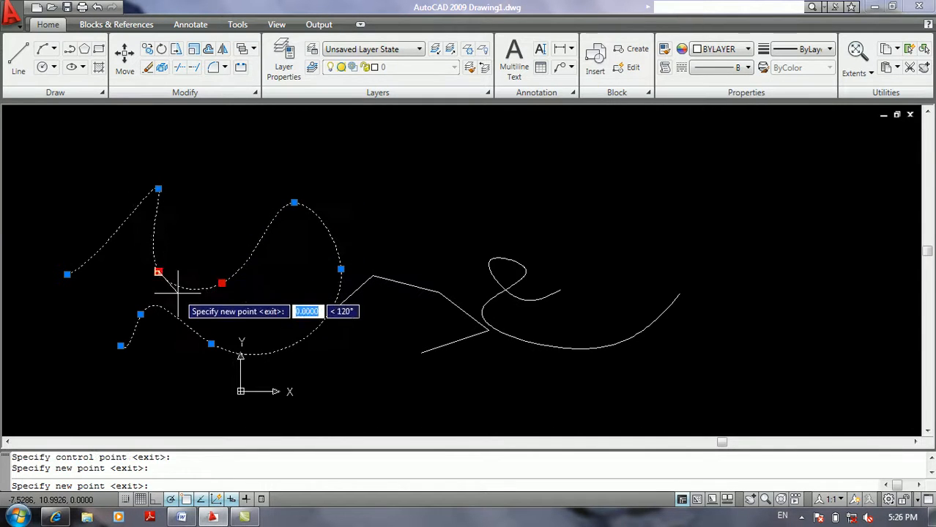
pyautogui.click(237, 192)
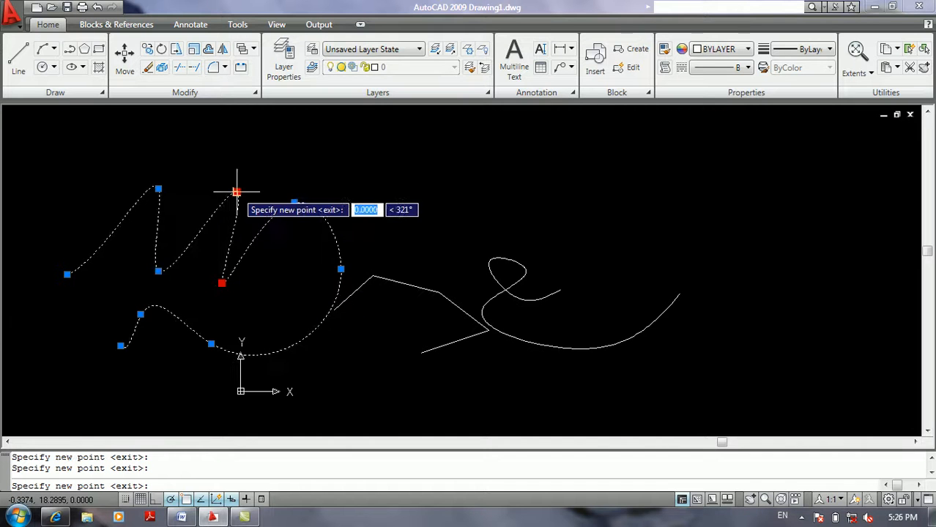
pyautogui.click(296, 179)
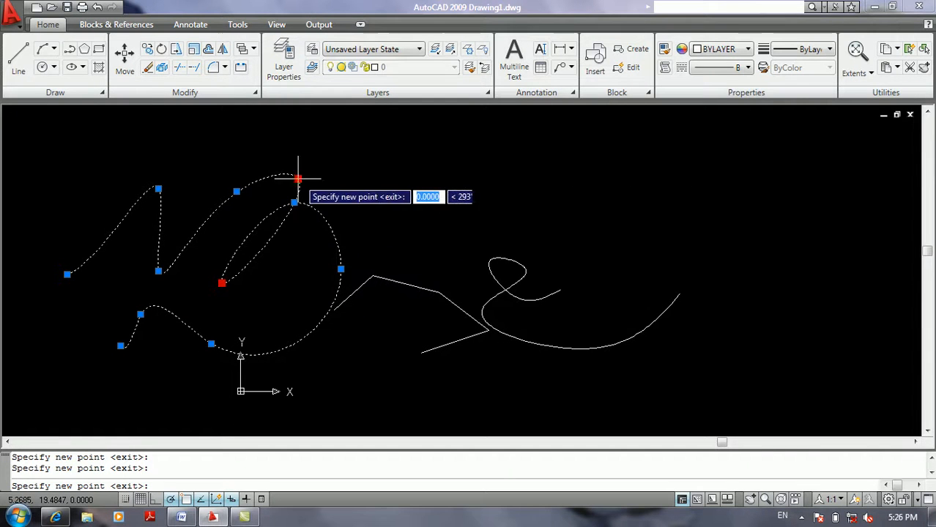
pyautogui.click(366, 224)
pyautogui.press('Return')
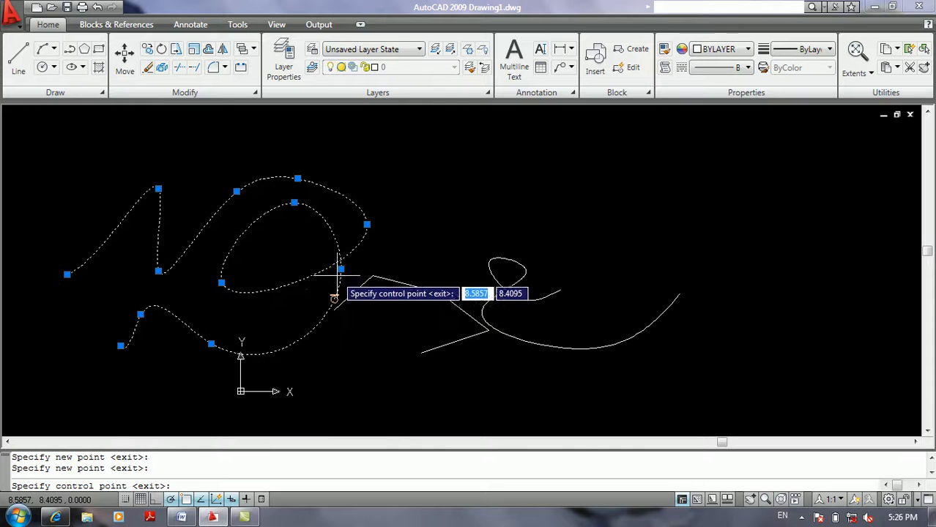
# - Add a fit point to the left of the valley fit point between the wavy spline's peaks, then cancel the spline edit
pyautogui.click(340, 270)
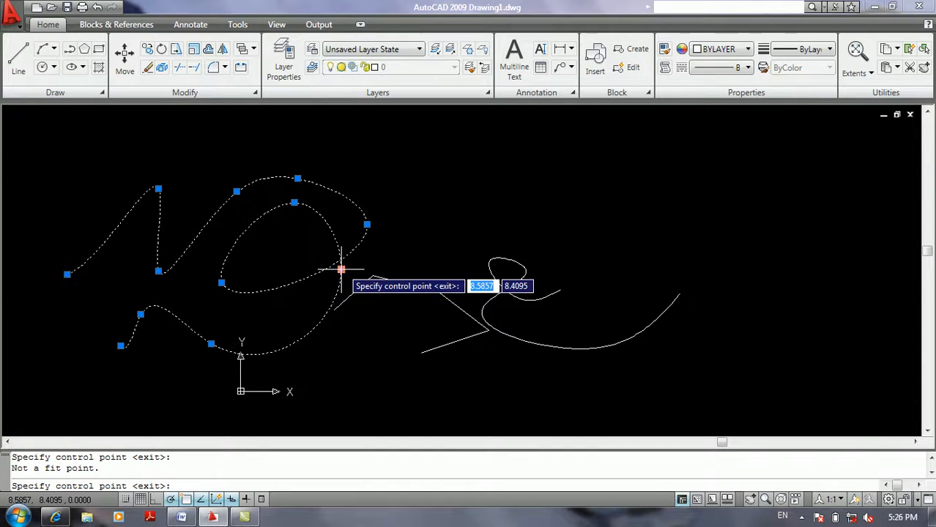
pyautogui.click(222, 282)
pyautogui.click(172, 289)
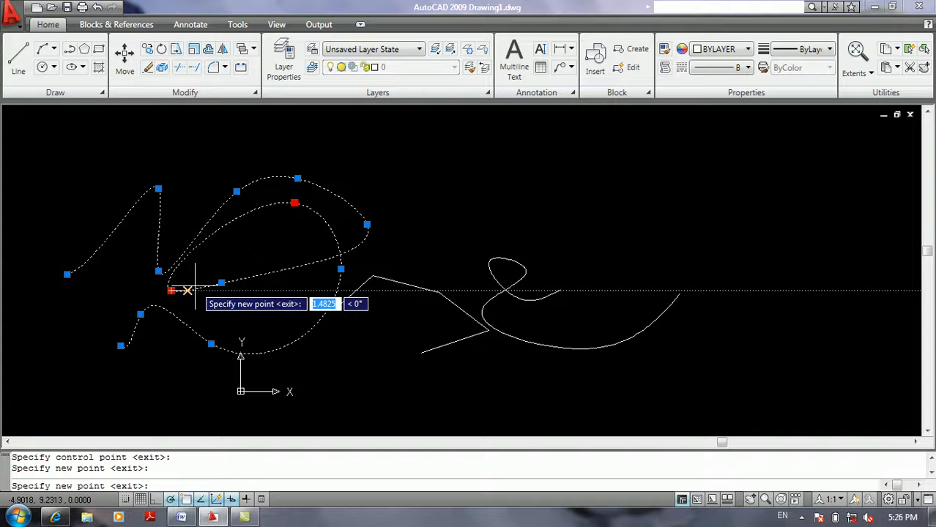
pyautogui.press('Return')
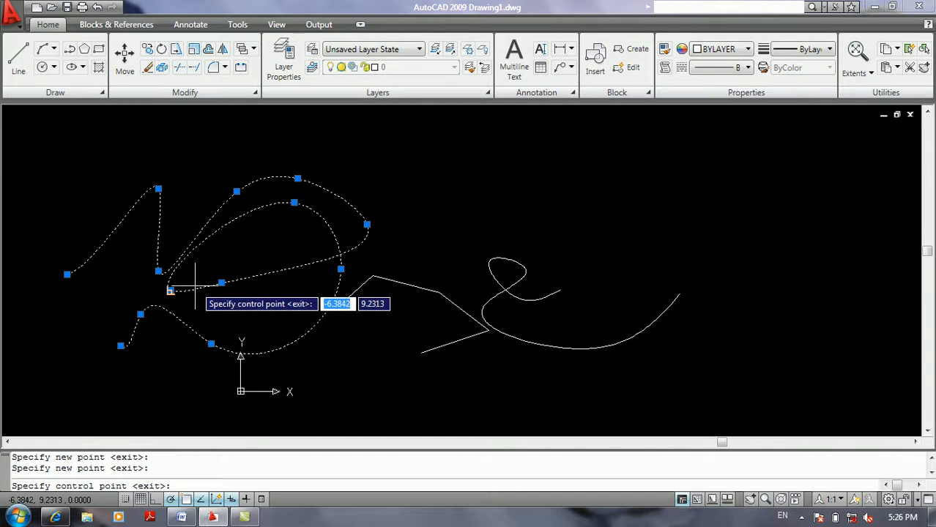
pyautogui.press('Escape')
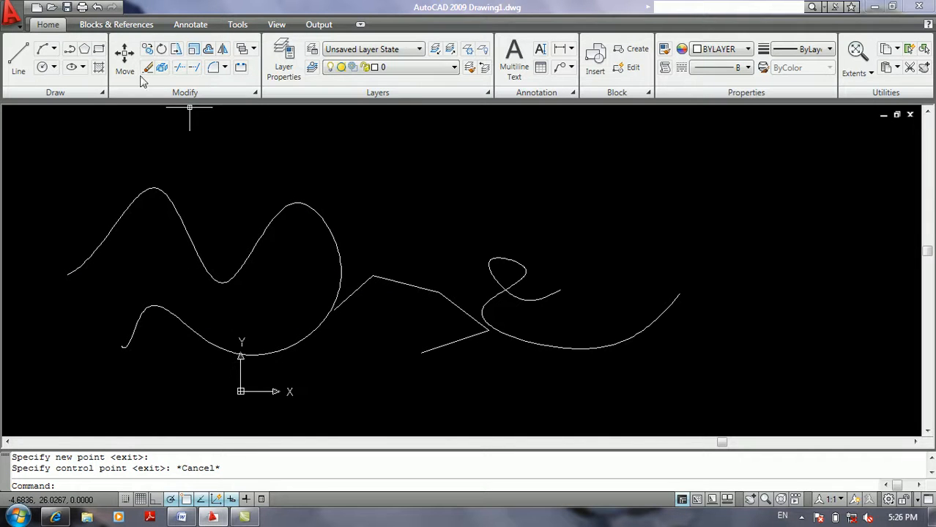
# - Edit the large wavy spline again, closing it and reopening it with the Close and Open options
pyautogui.press('Return')
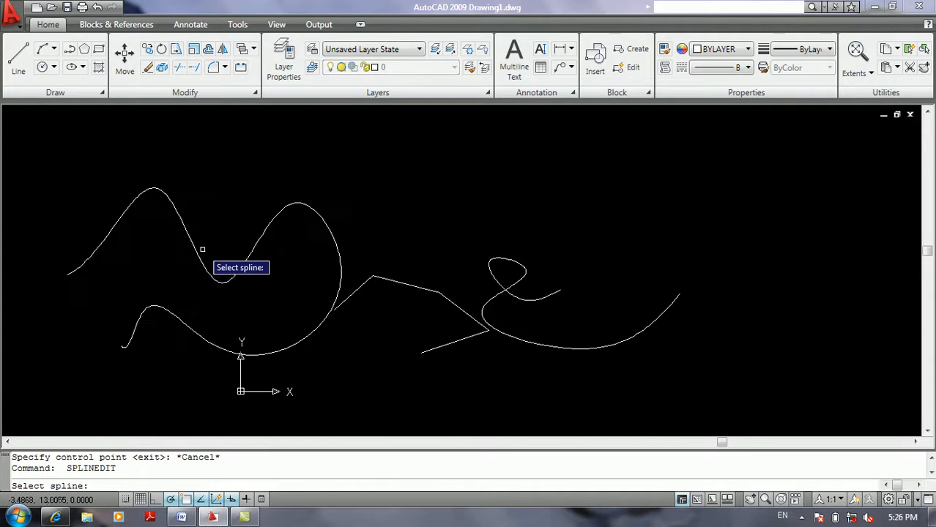
pyautogui.click(198, 253)
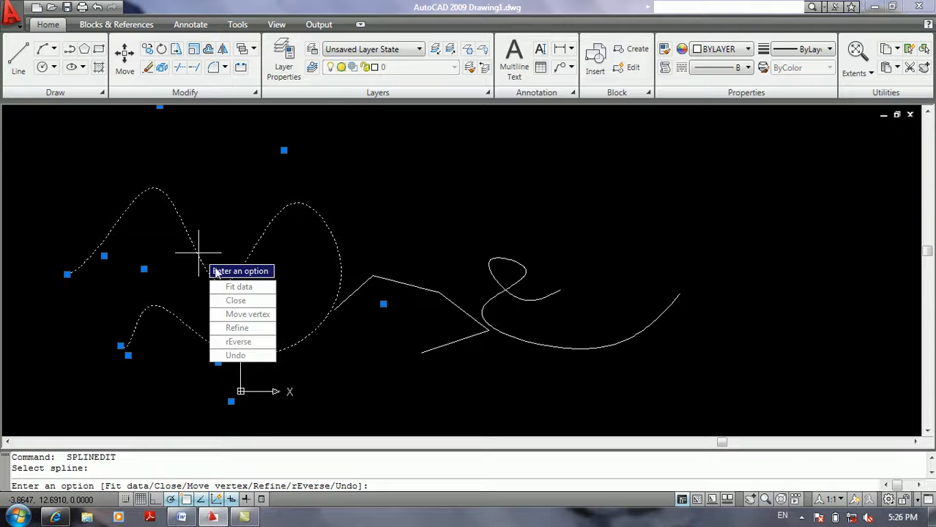
pyautogui.click(235, 300)
pyautogui.click(227, 286)
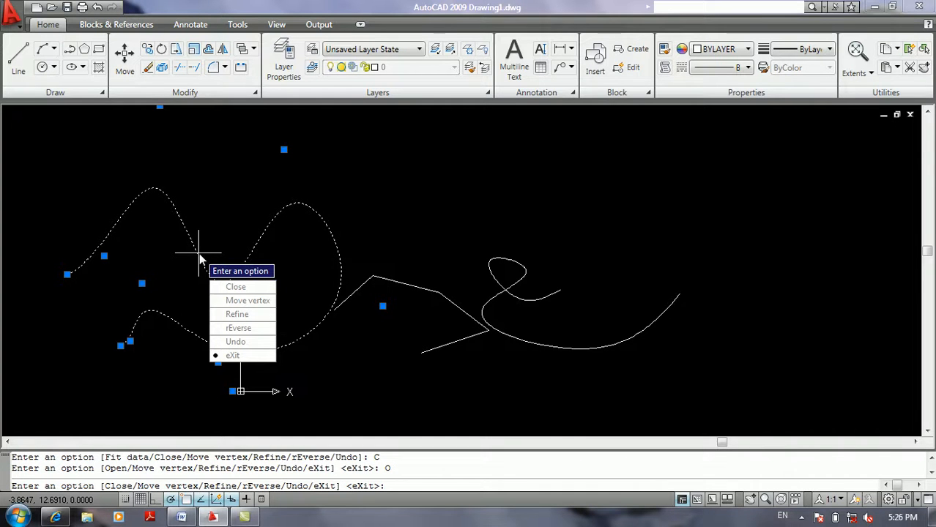
# - Move the wavy spline's first three control points: the end point up and outward, the second upward, and the third below the second
pyautogui.click(242, 300)
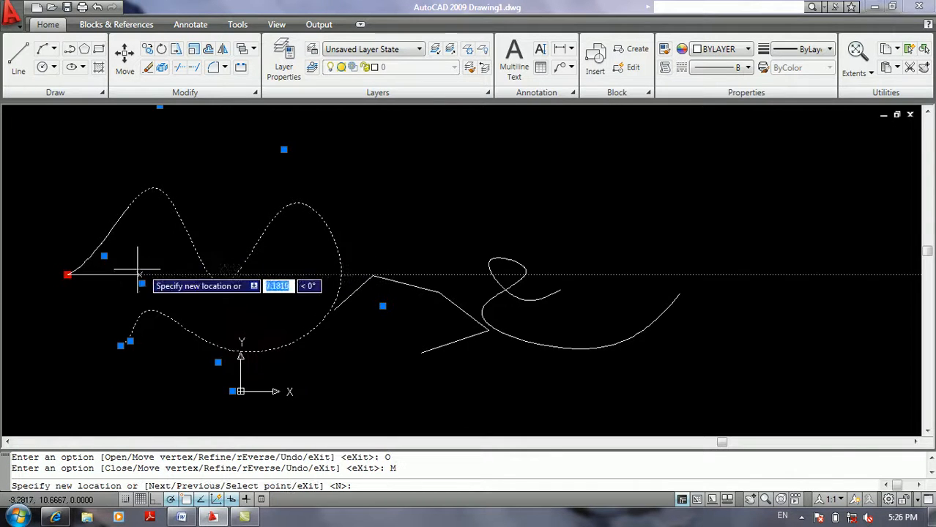
pyautogui.click(37, 186)
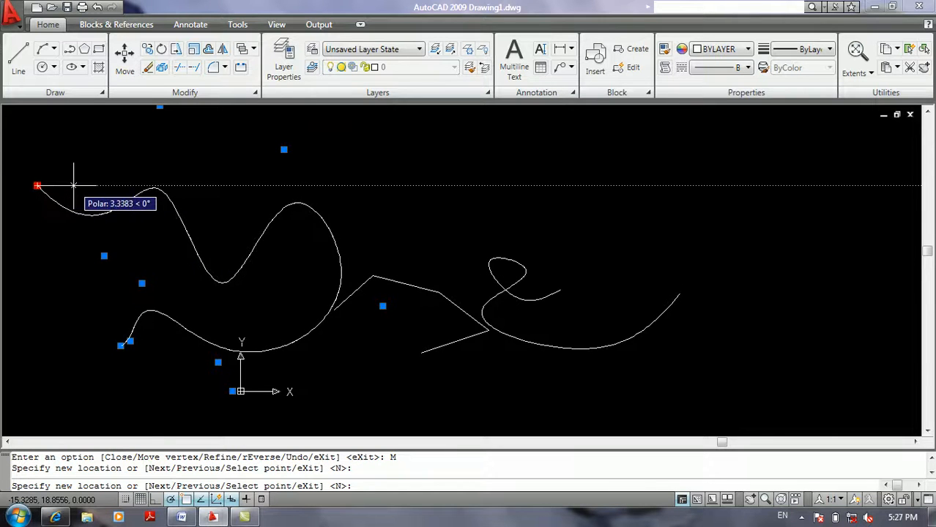
pyautogui.press('Return')
pyautogui.click(89, 164)
pyautogui.press('Return')
pyautogui.click(113, 218)
pyautogui.press('Return')
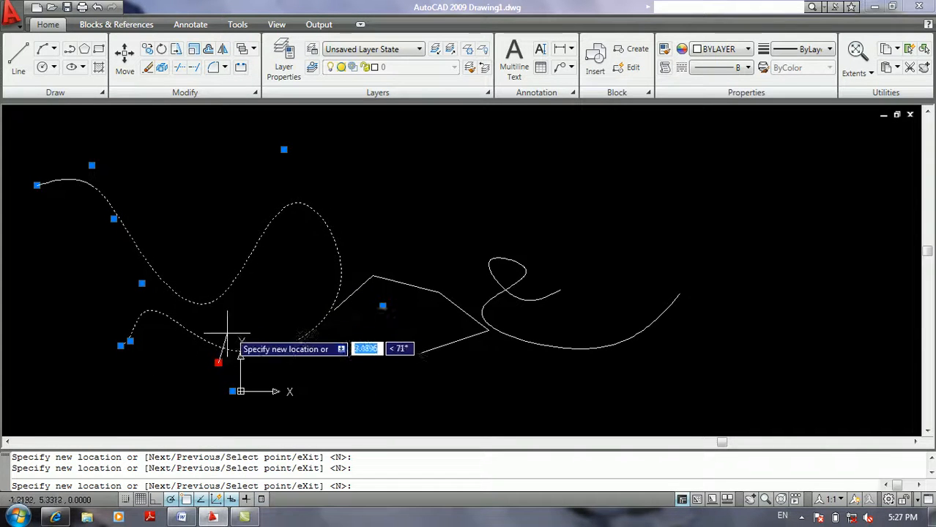
# - Step through the wavy spline's control points, going forward with Next and back with Previous
pyautogui.write('n')
pyautogui.press('Return')
pyautogui.write('n')
pyautogui.press('Return')
pyautogui.write('p')
pyautogui.press('Return')
pyautogui.write('p')
pyautogui.press('Return')
# - Use Select point to pick the second control point, move it to the right, then cancel the spline edit
pyautogui.write('s')
pyautogui.press('Return')
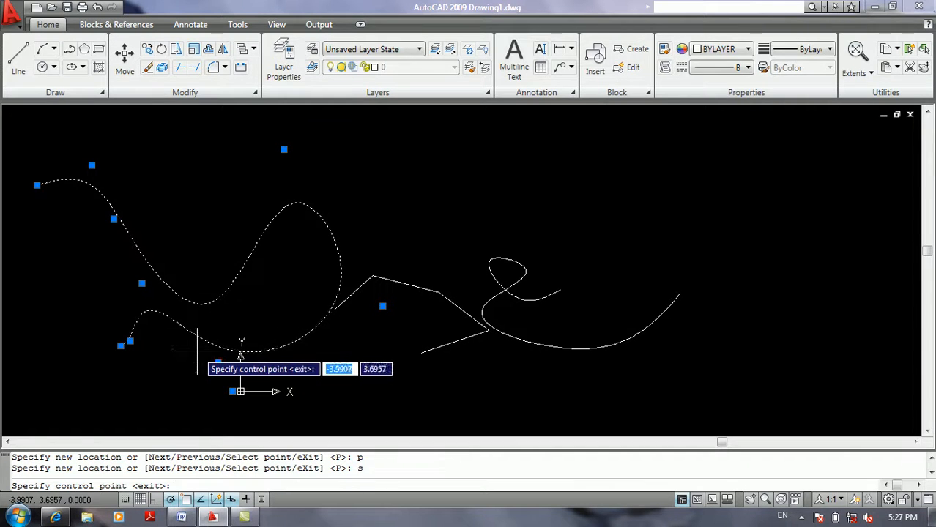
pyautogui.click(92, 166)
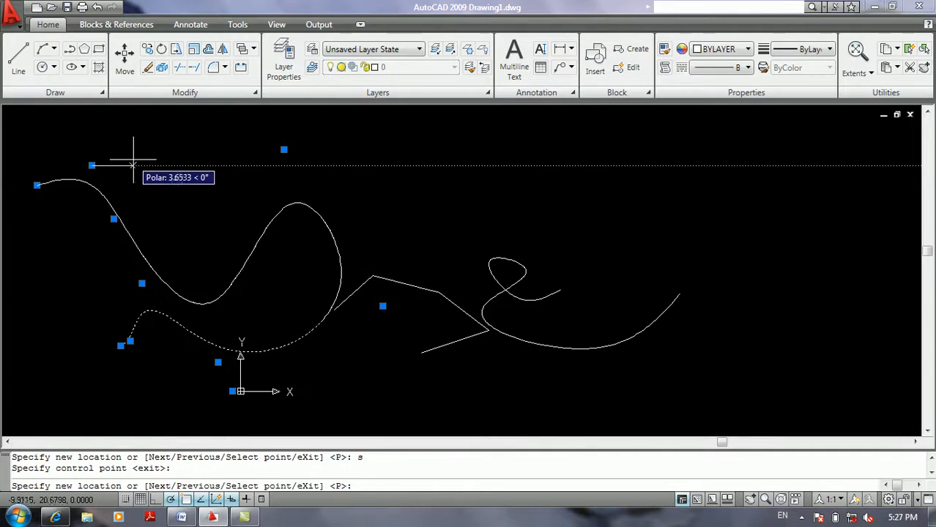
pyautogui.click(159, 154)
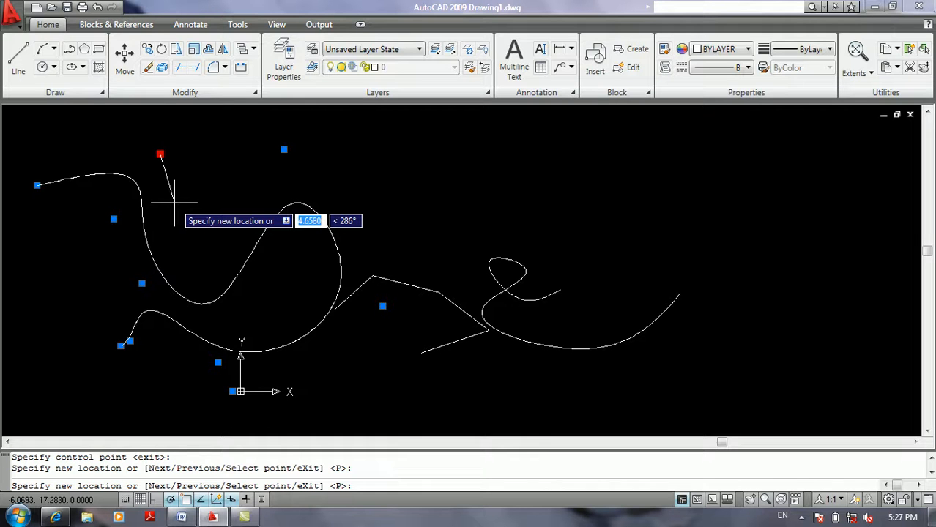
pyautogui.press('Return')
pyautogui.press('Return')
pyautogui.press('Escape')
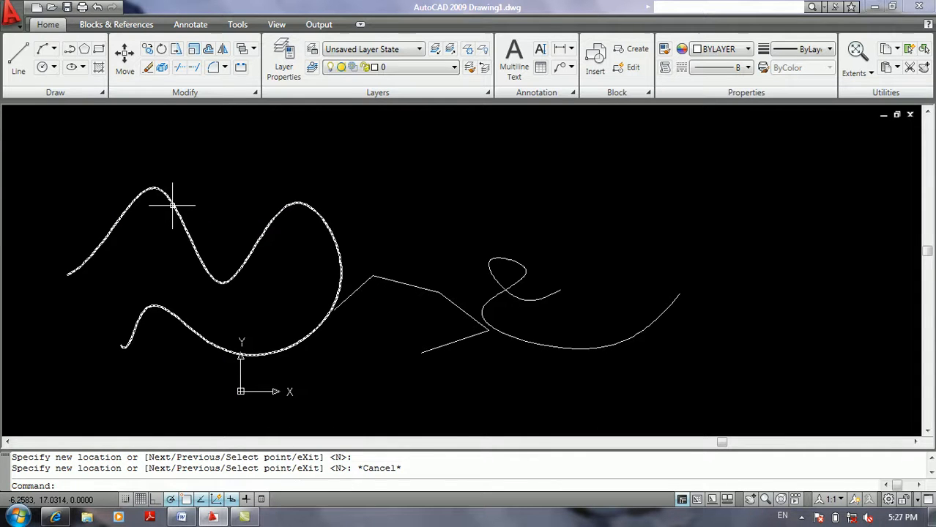
# - Edit the wavy spline again and use Refine to add a control point at its upper-left end
pyautogui.press('Return')
pyautogui.click(180, 213)
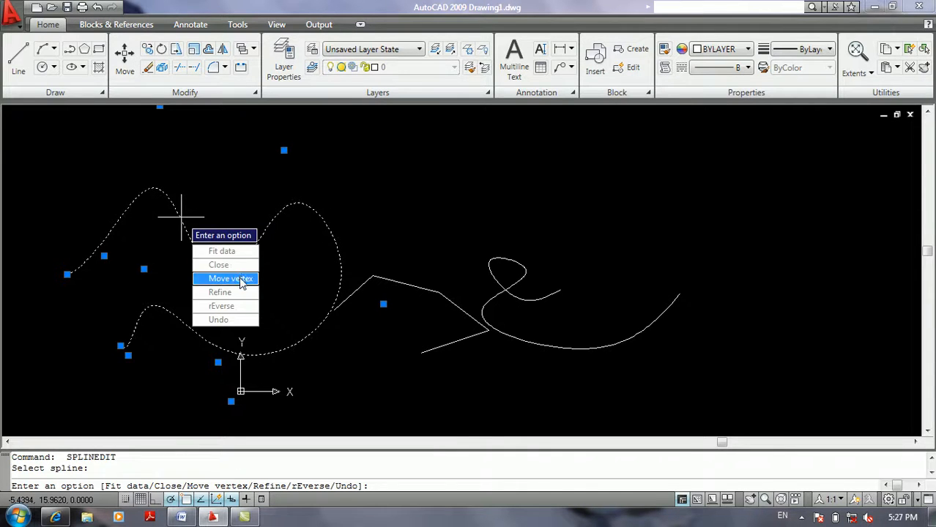
pyautogui.click(244, 291)
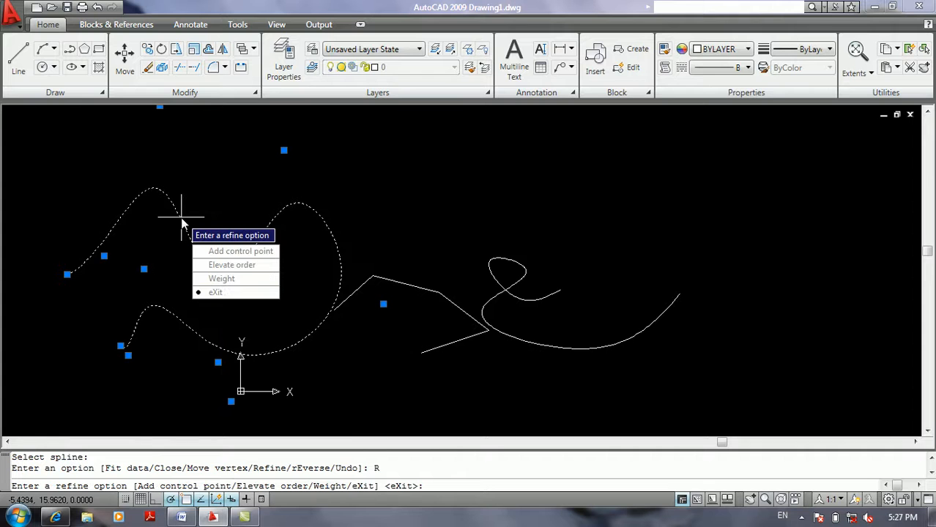
pyautogui.click(220, 252)
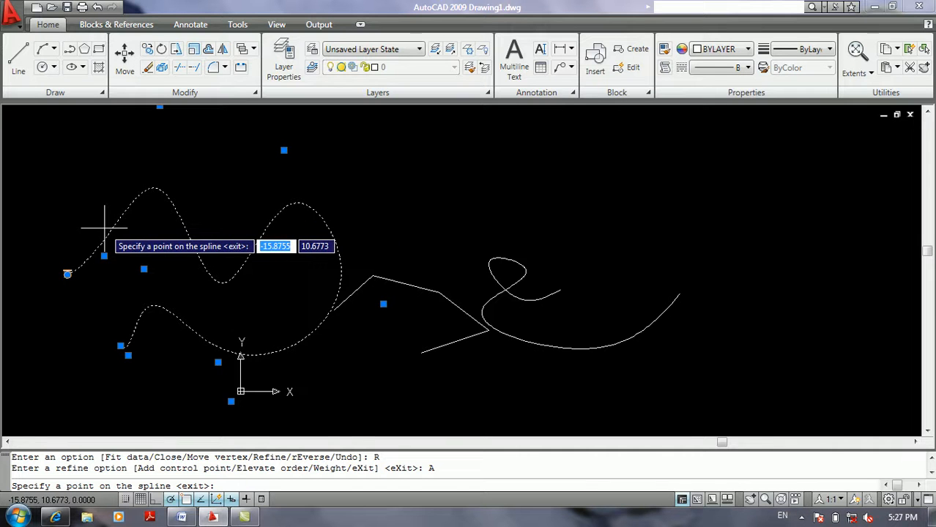
pyautogui.click(69, 267)
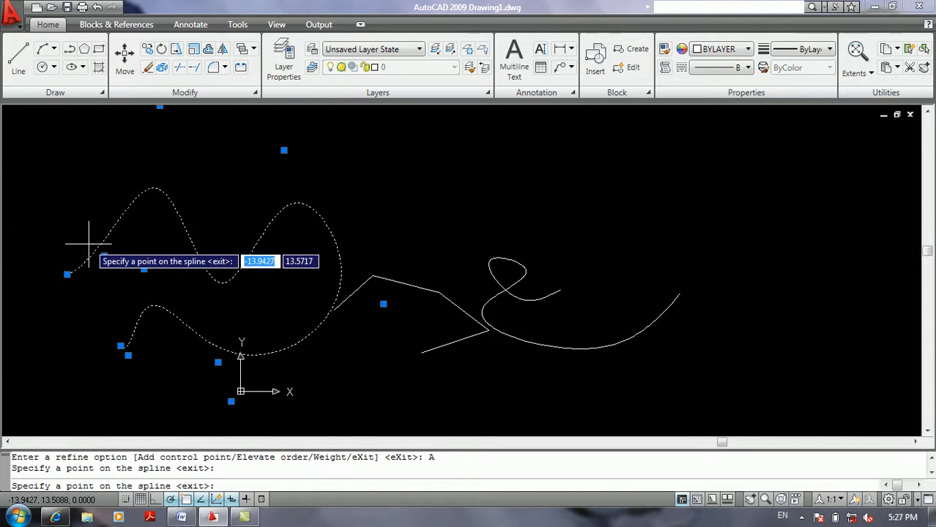
pyautogui.press('Return')
pyautogui.press('Down')
pyautogui.press('Down')
pyautogui.press('Up')
pyautogui.press('Return')
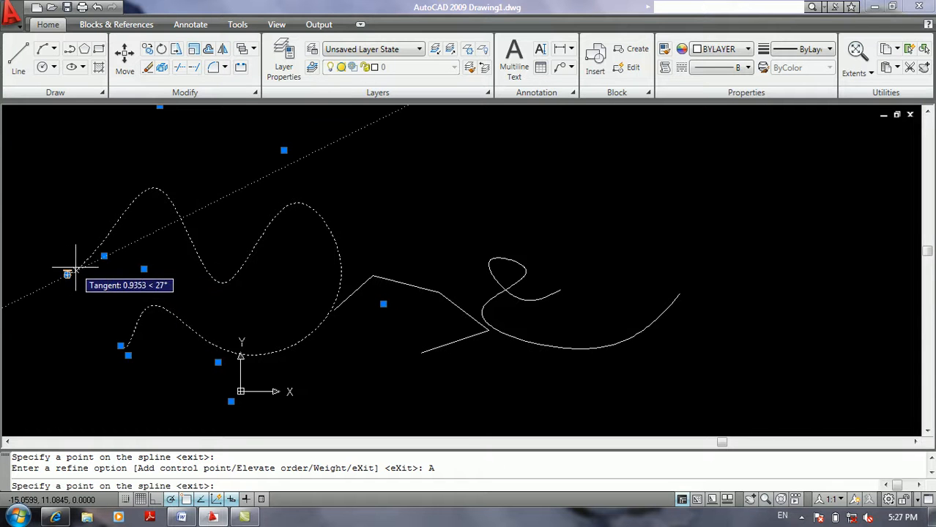
pyautogui.click(68, 273)
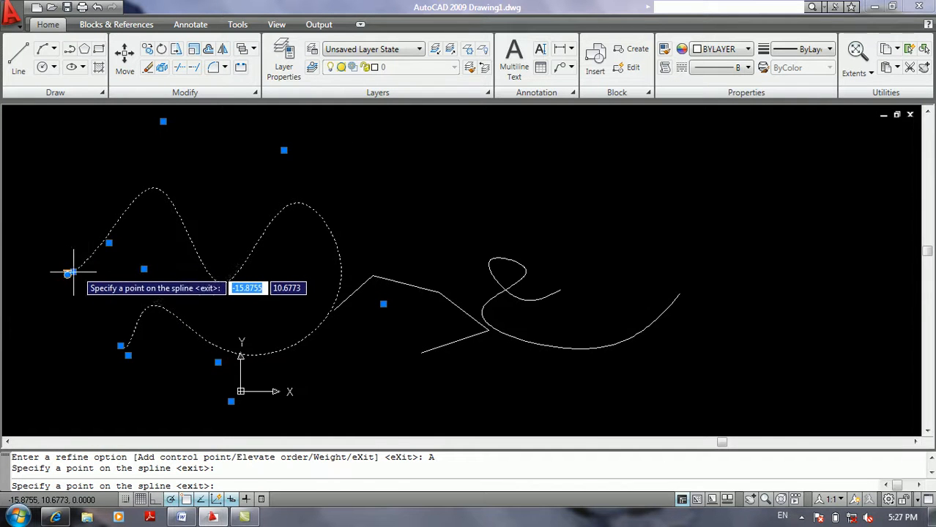
# - Add another refine control point on the wavy spline, slightly further along from its upper-left end
pyautogui.scroll(3, 82, 263)
pyautogui.click(82, 262)
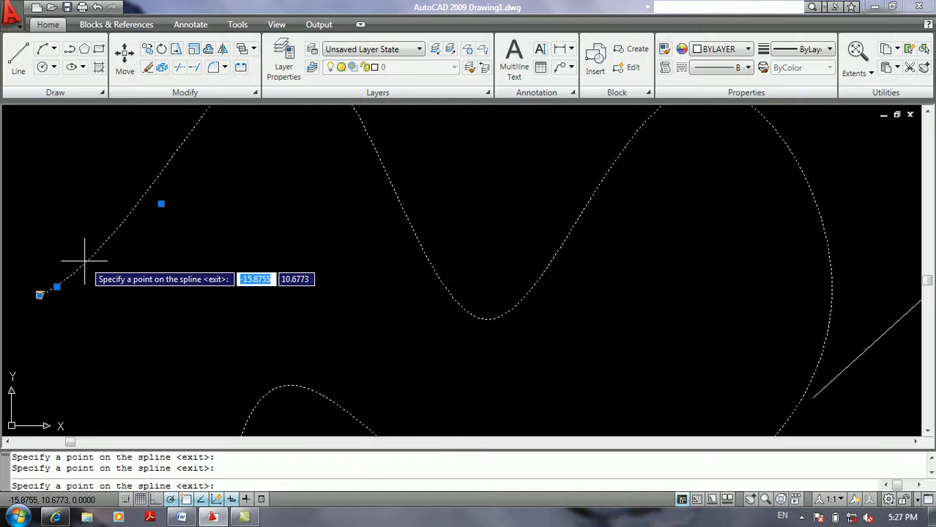
pyautogui.press('Return')
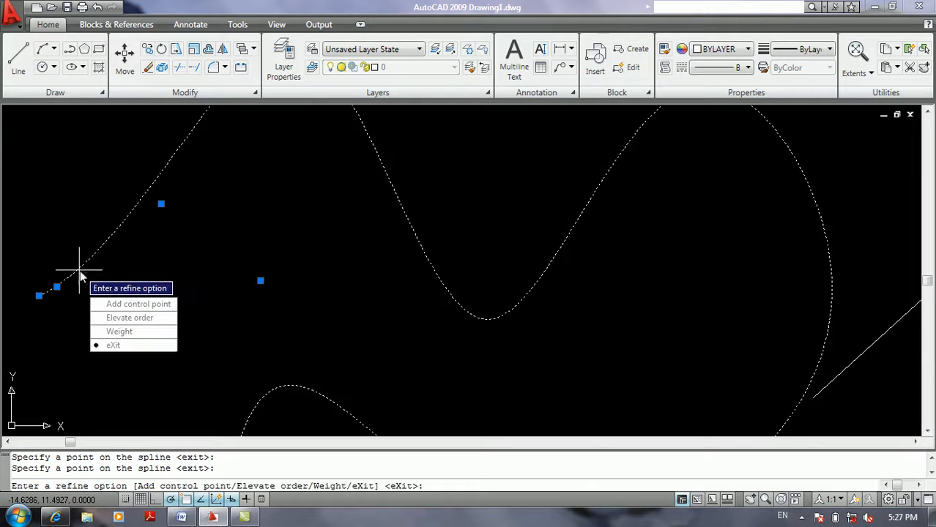
pyautogui.press('Down')
pyautogui.press('Return')
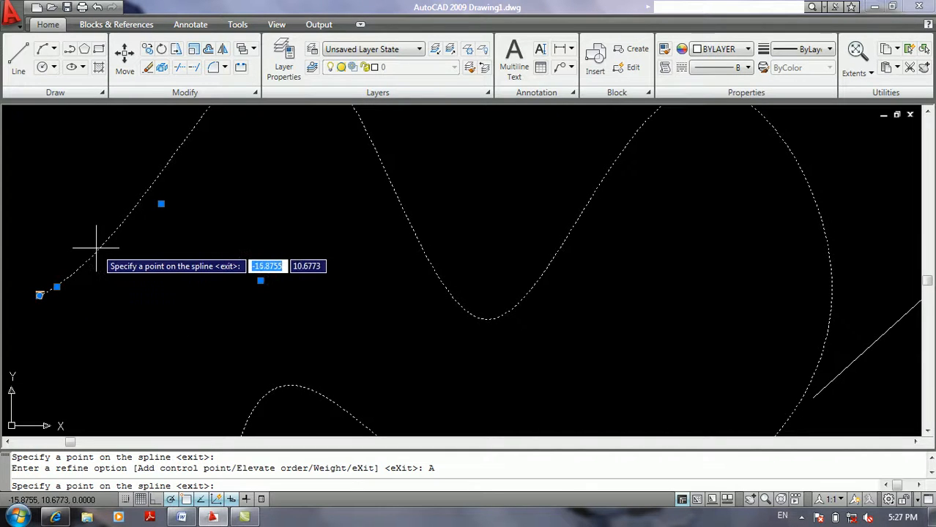
pyautogui.click(97, 250)
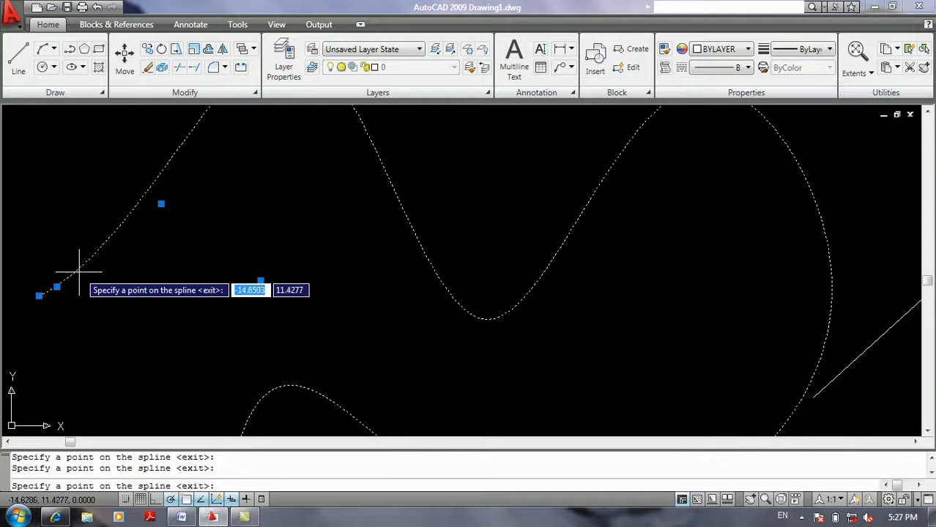
pyautogui.scroll(-4, 82, 258)
pyautogui.scroll(4, 70, 274)
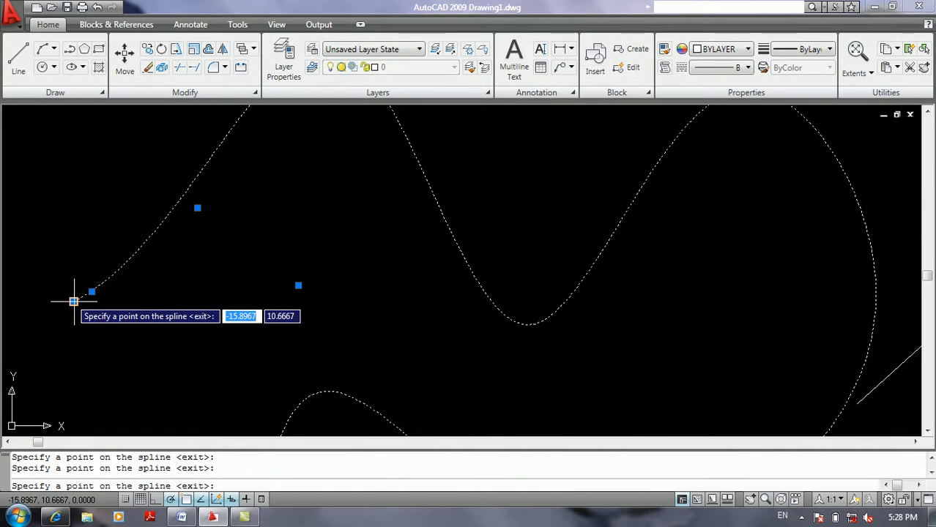
pyautogui.click(119, 269)
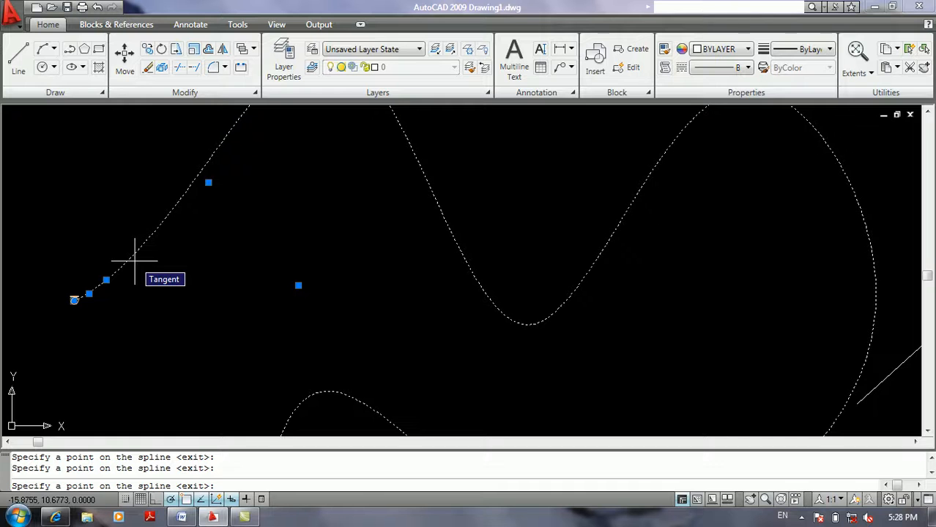
pyautogui.scroll(-2, 135, 261)
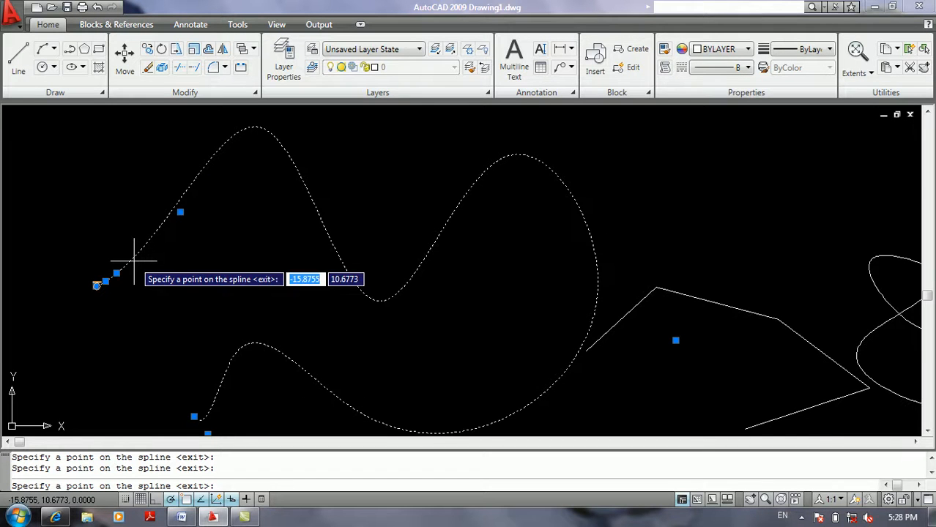
pyautogui.press('Return')
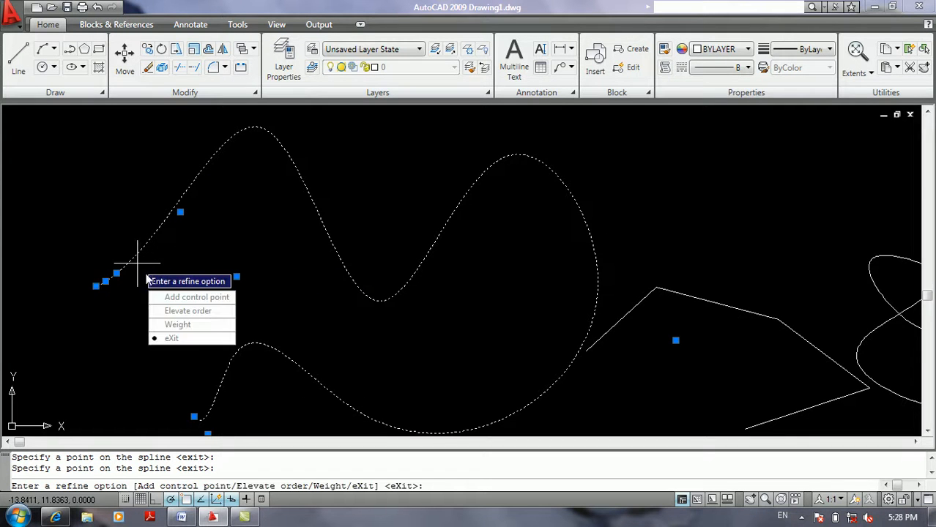
# - Start the Weight refinement, advance through the first control points without changing their weights, then cancel the edit
pyautogui.click(184, 324)
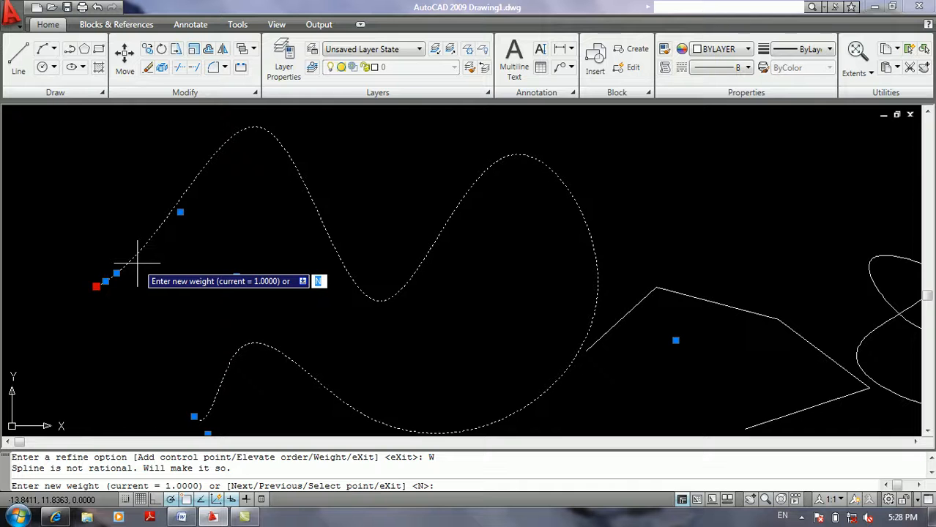
pyautogui.press('Return')
pyautogui.press('Return')
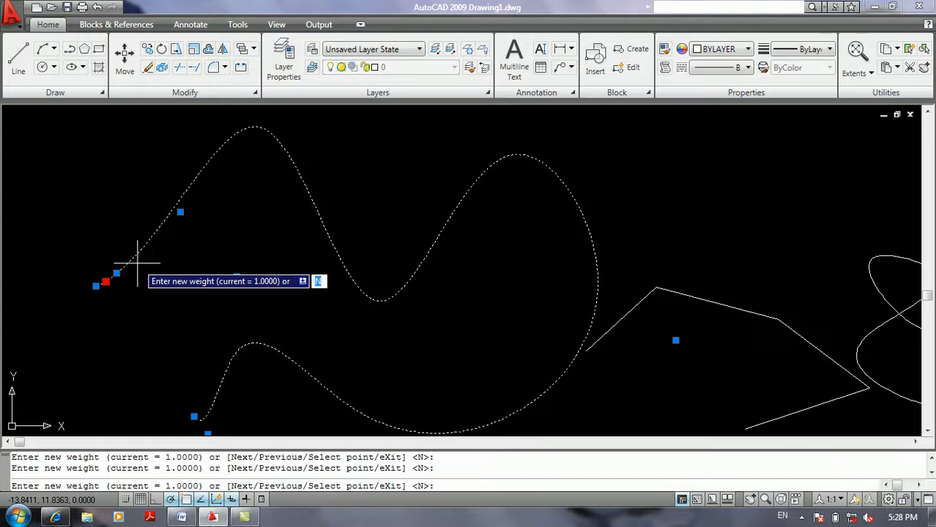
pyautogui.press('Escape')
pyautogui.scroll(-3, 137, 261)
# - Edit the wavy spline again and reverse its direction
pyautogui.press('Return')
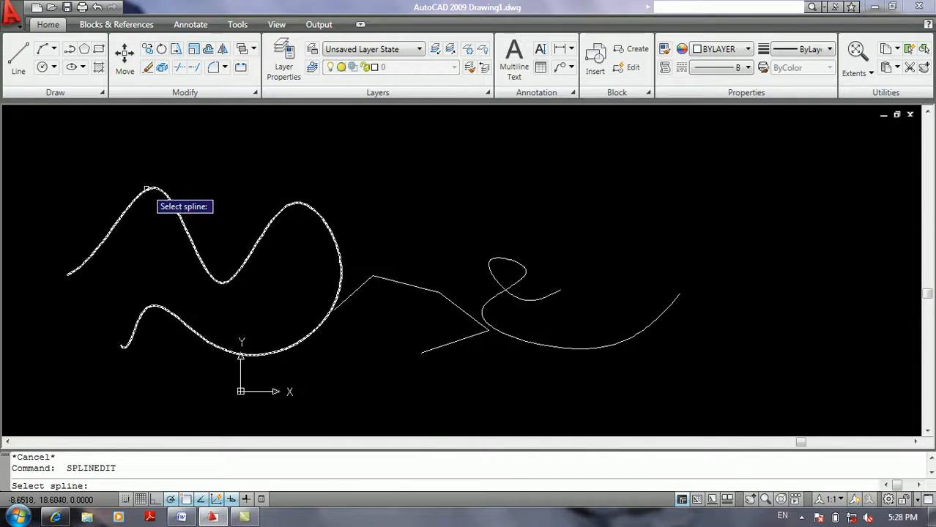
pyautogui.click(148, 189)
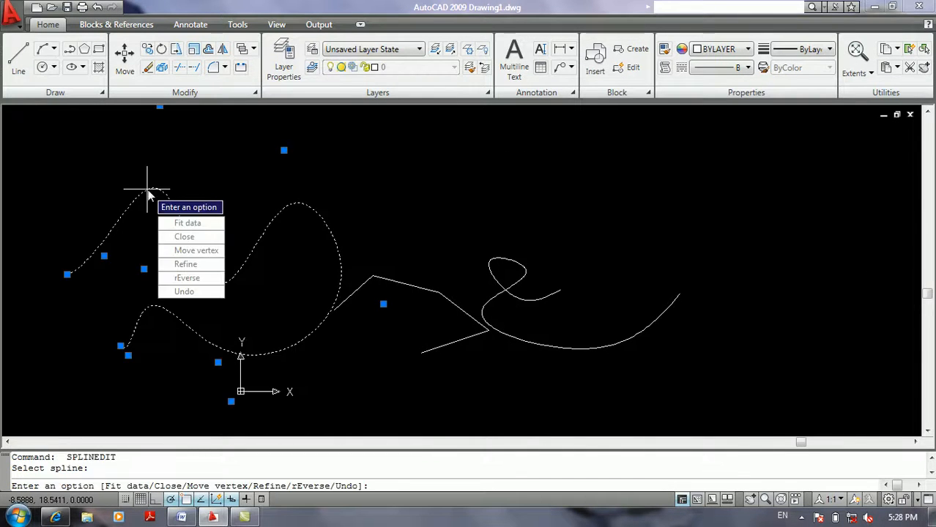
pyautogui.click(199, 278)
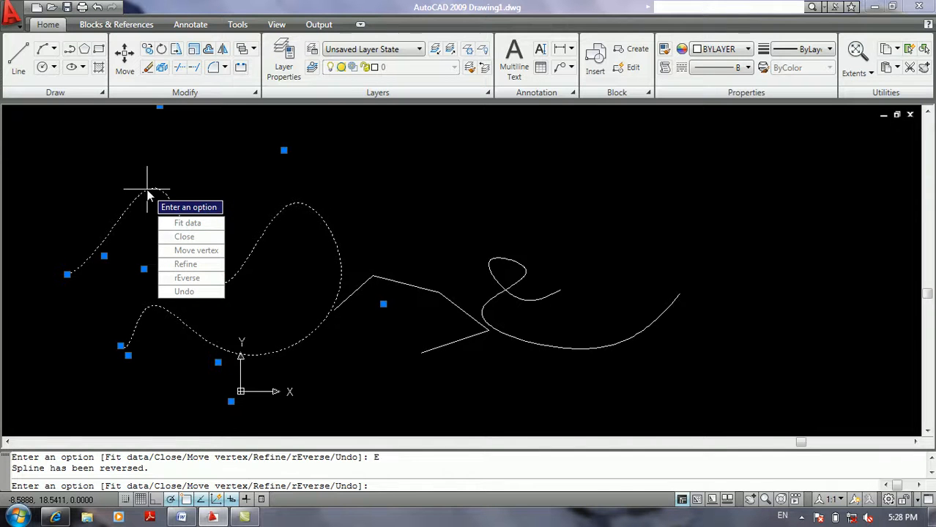
# - Delete the fit point at the wavy spline's upper-left end so the curve starts at the first peak
pyautogui.click(195, 226)
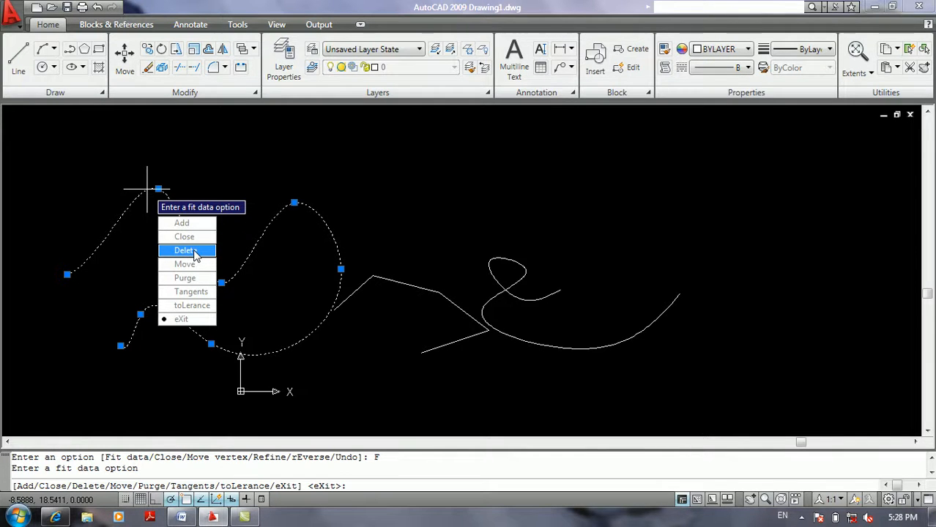
pyautogui.click(192, 251)
pyautogui.click(147, 189)
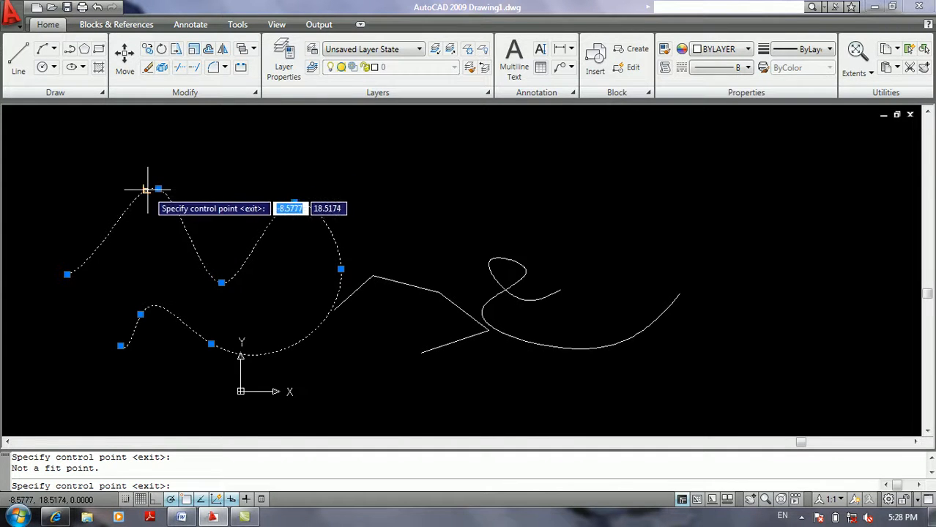
pyautogui.click(66, 274)
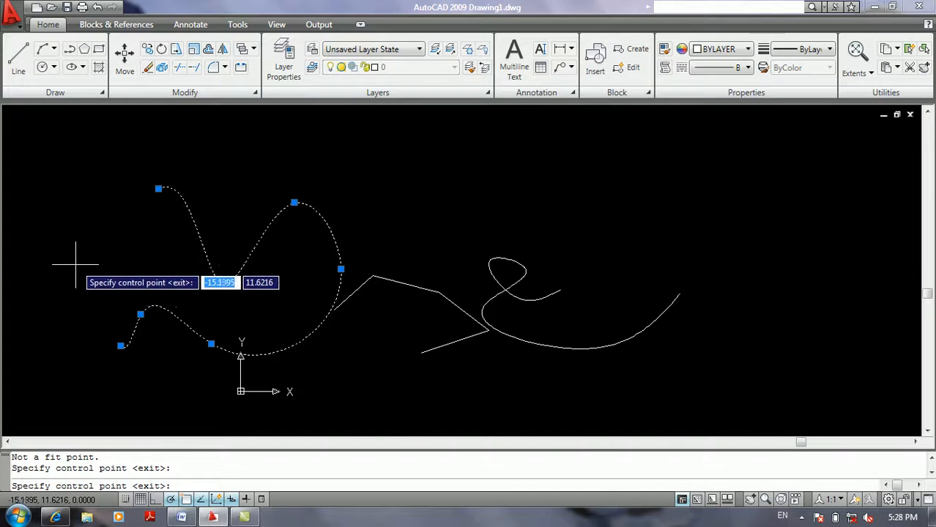
pyautogui.press('Return')
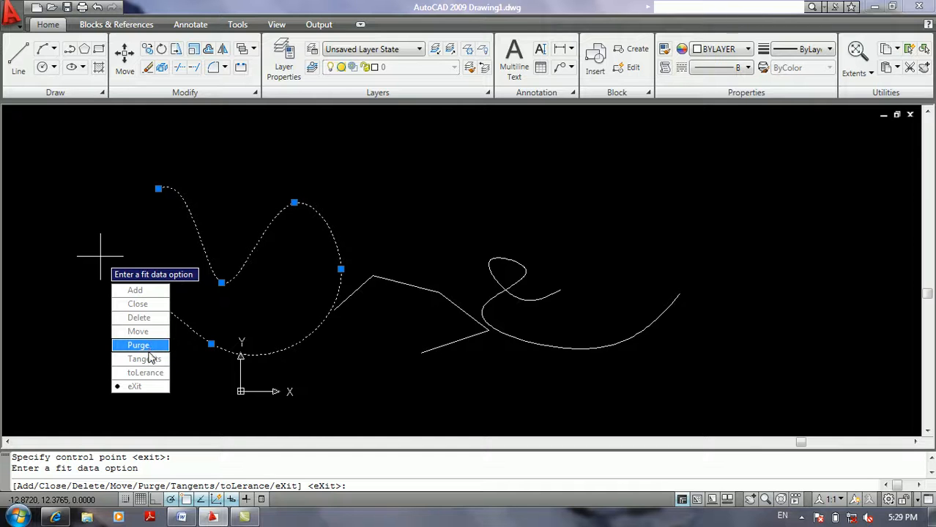
# - Set the spline's start and end tangents with points left of the curve, then leave the fit data and reverse the spline
pyautogui.click(150, 360)
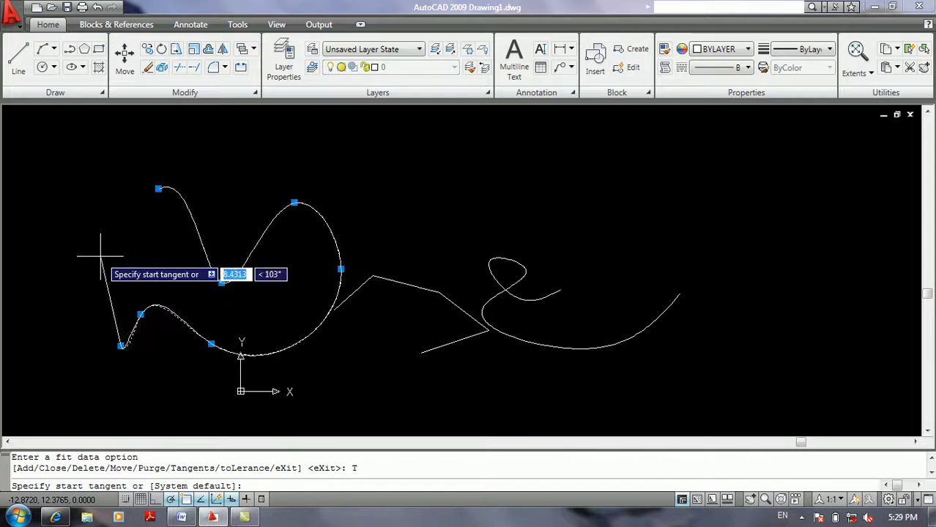
pyautogui.click(85, 246)
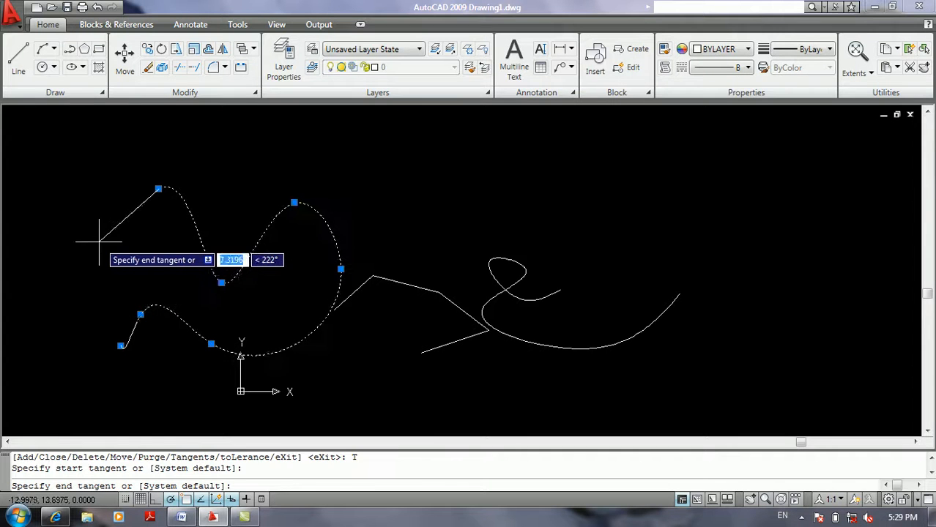
pyautogui.click(79, 244)
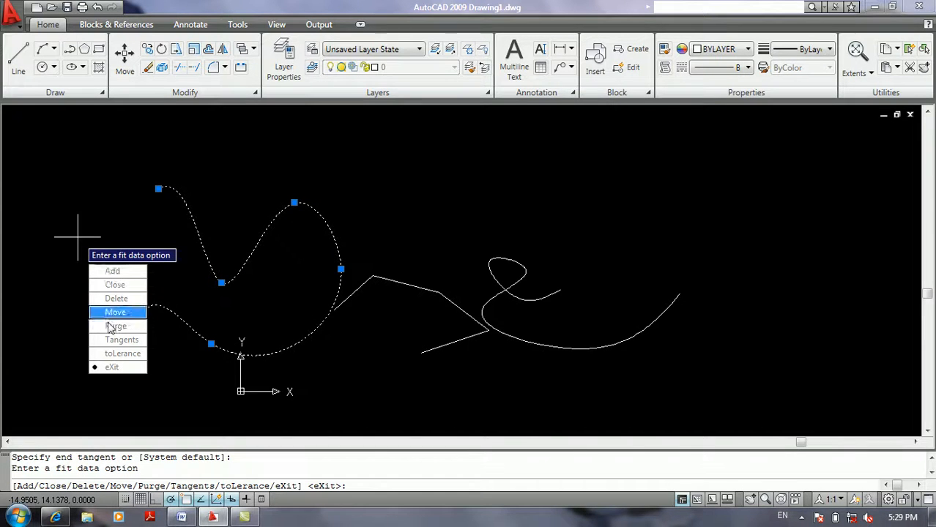
pyautogui.click(134, 367)
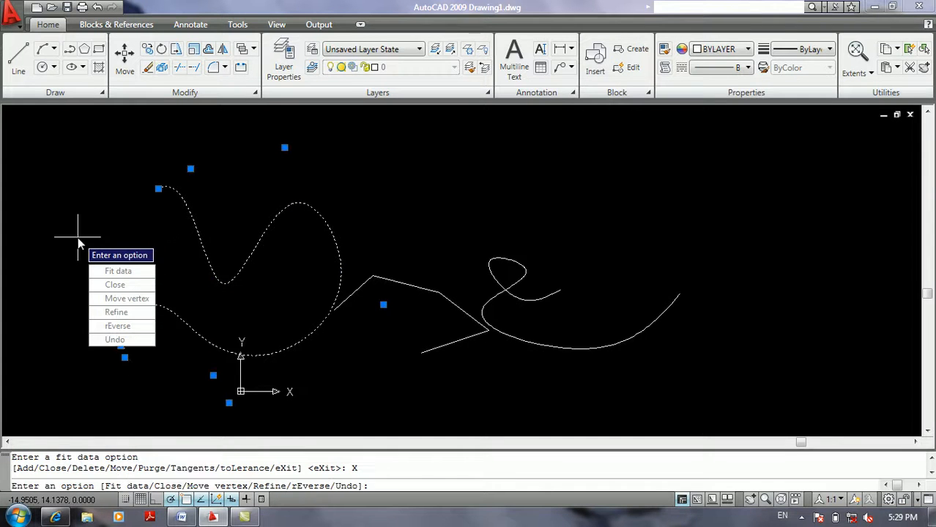
pyautogui.click(132, 332)
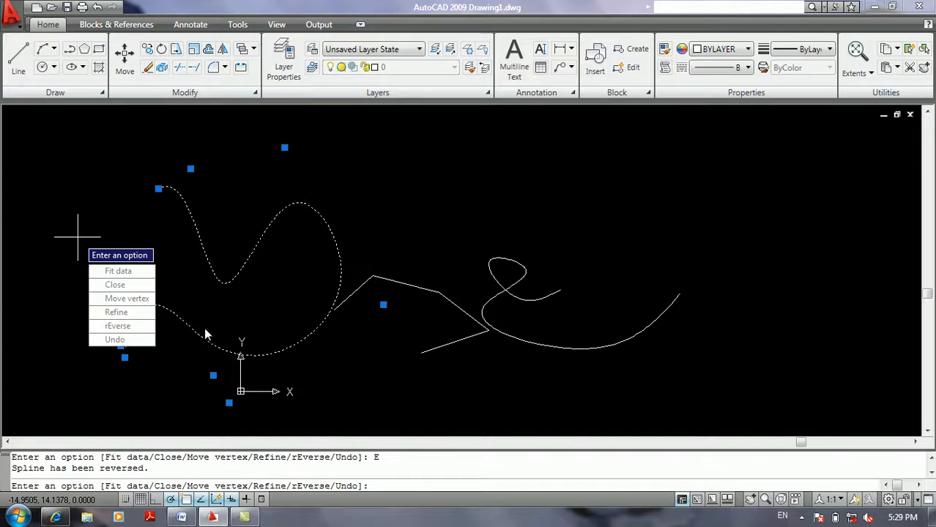
# - Leave the spline edit, apply Pedit's Spline option to the angular polyline between the two curves, and decurve it
pyautogui.press('Escape')
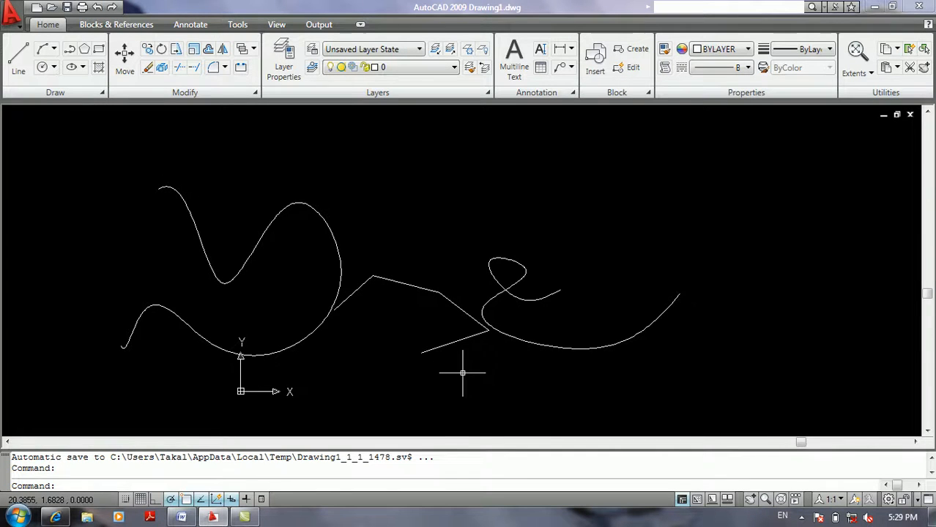
pyautogui.moveTo(474, 376); pyautogui.dragTo(457, 355, button='middle')
pyautogui.write('pe')
pyautogui.press('Return')
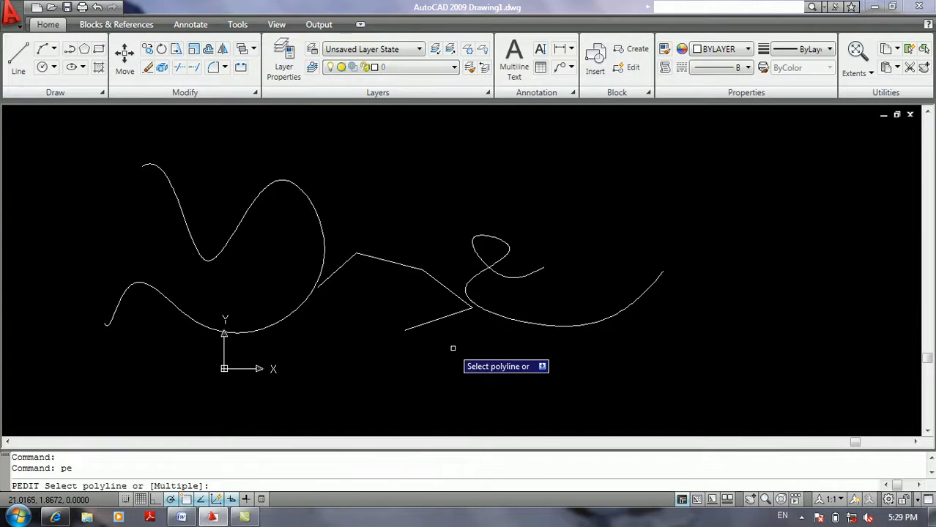
pyautogui.click(437, 279)
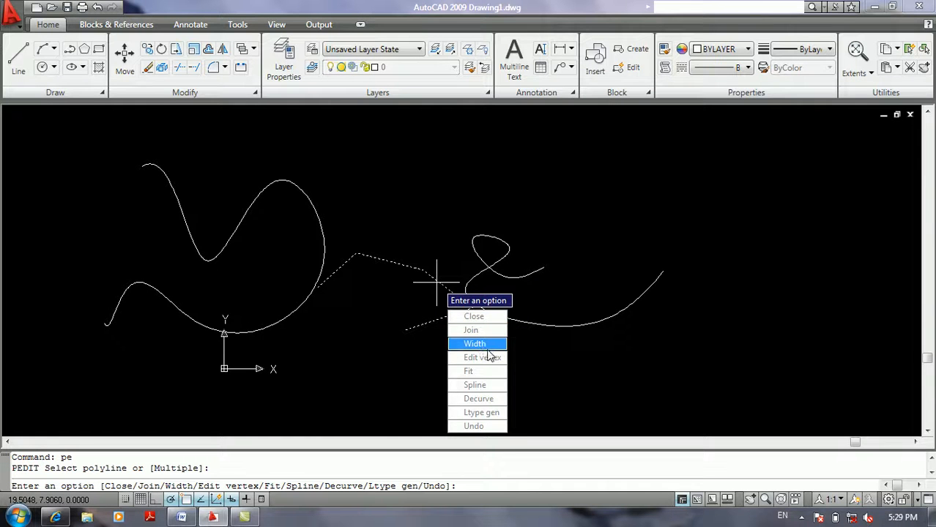
pyautogui.click(475, 384)
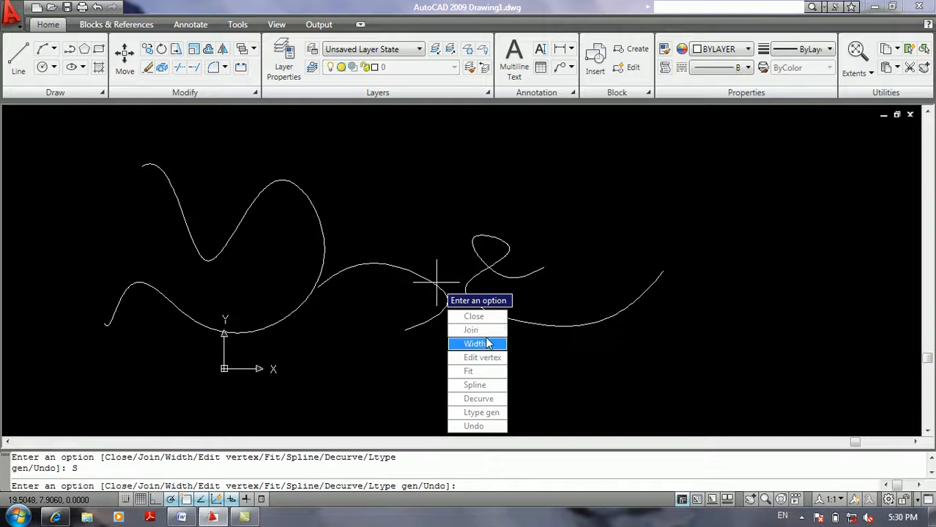
pyautogui.click(491, 399)
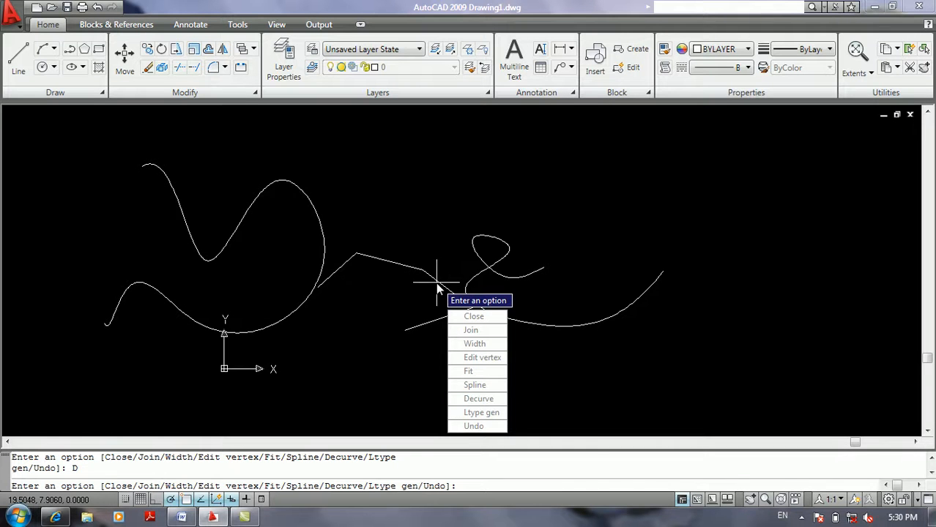
# - Set the angular polyline's linetype generation to OFF and end the polyline edit
pyautogui.click(477, 414)
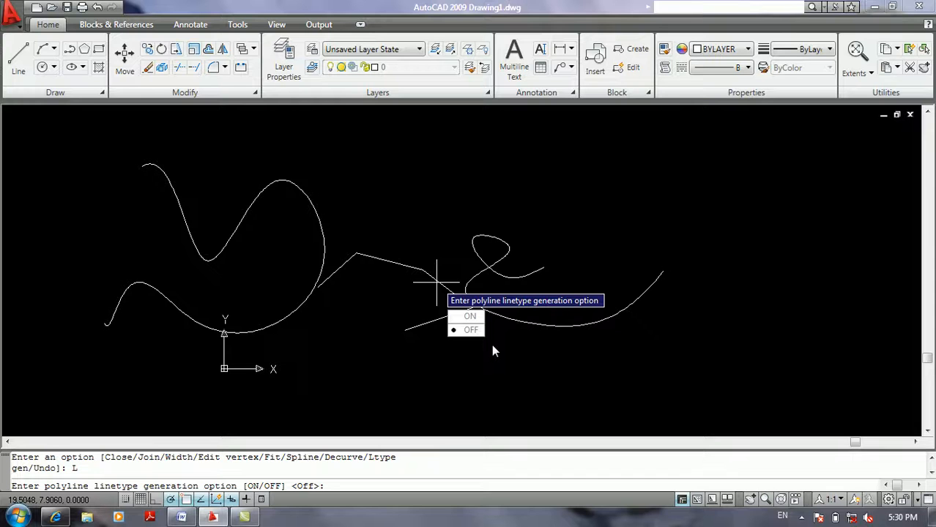
pyautogui.click(470, 329)
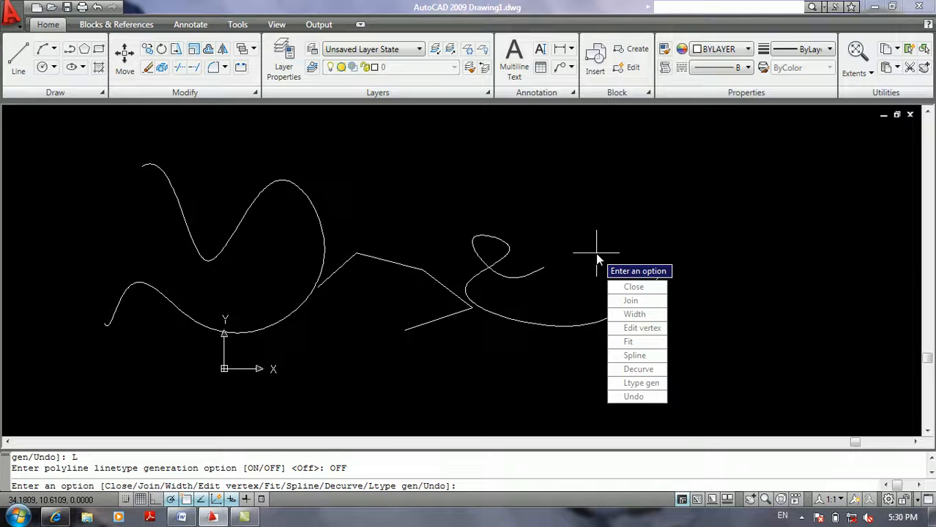
pyautogui.press('Escape')
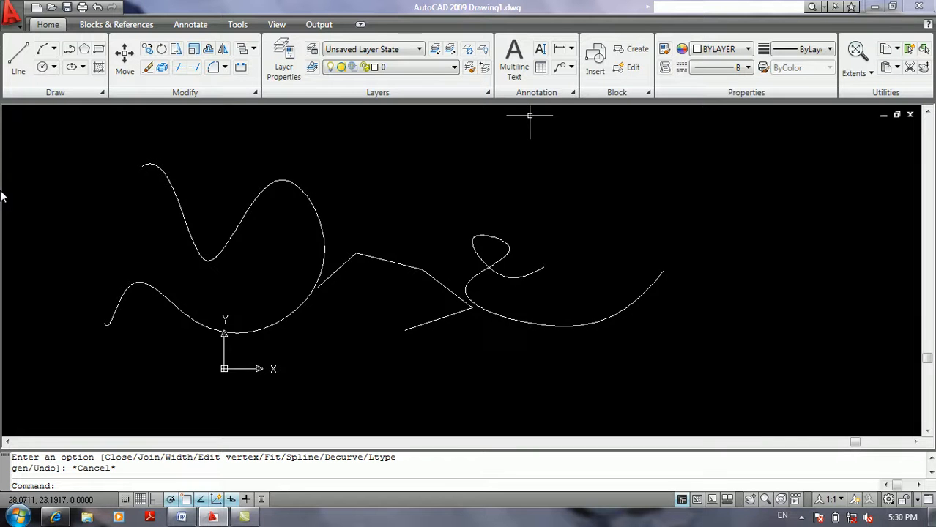
pyautogui.scroll(-2, 2, 195)
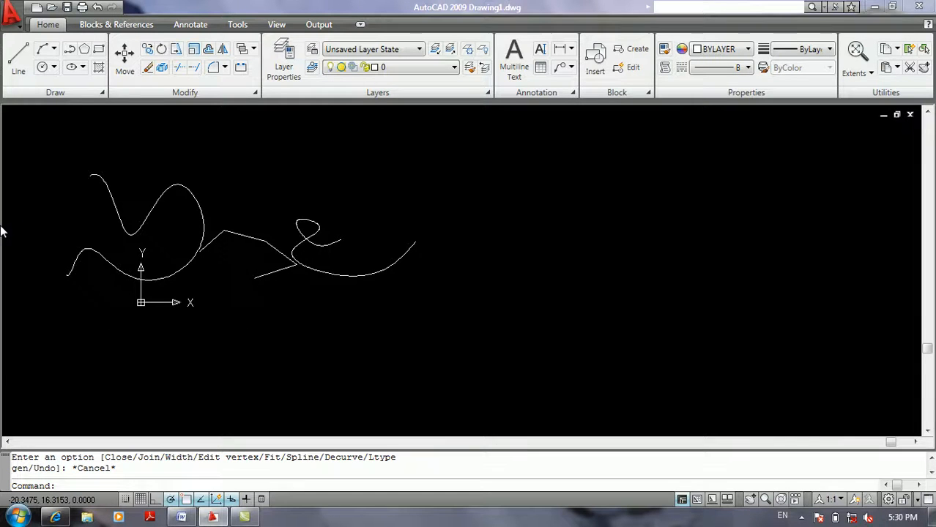
pyautogui.moveTo(142, 253)
pyautogui.mouseDown(button='middle')
pyautogui.moveTo(230, 265)
pyautogui.moveTo(257, 247)
pyautogui.mouseUp(button='middle')
pyautogui.scroll(2, 254, 211)
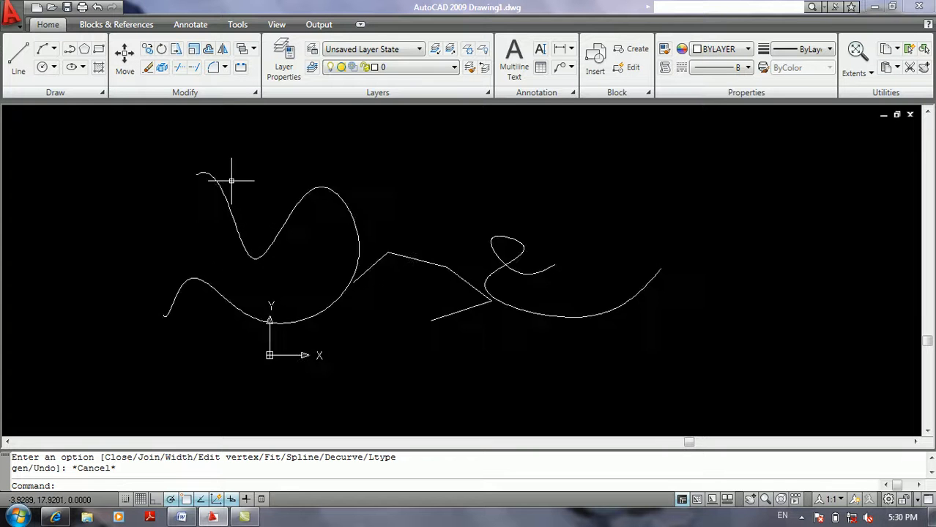
pyautogui.scroll(2, 235, 185)
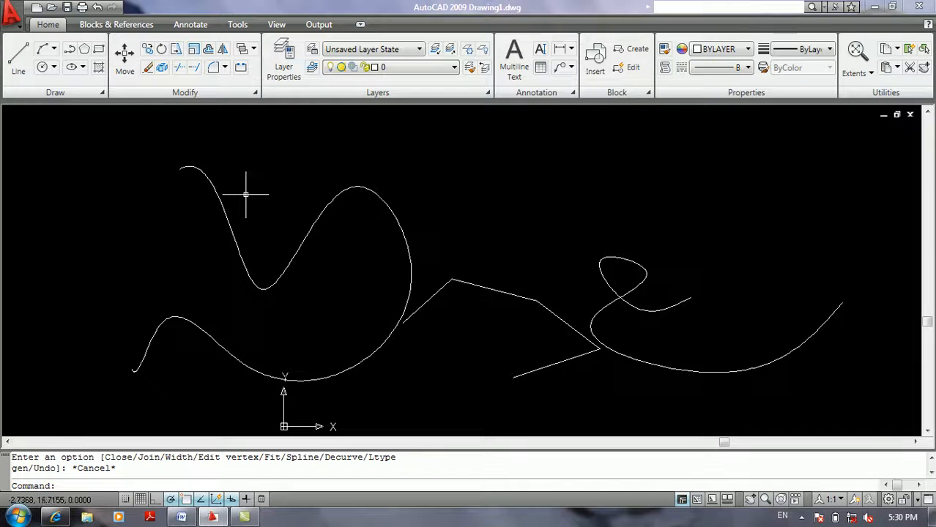
pyautogui.scroll(-2, 268, 241)
pyautogui.scroll(-2, 249, 208)
pyautogui.scroll(4, 252, 244)
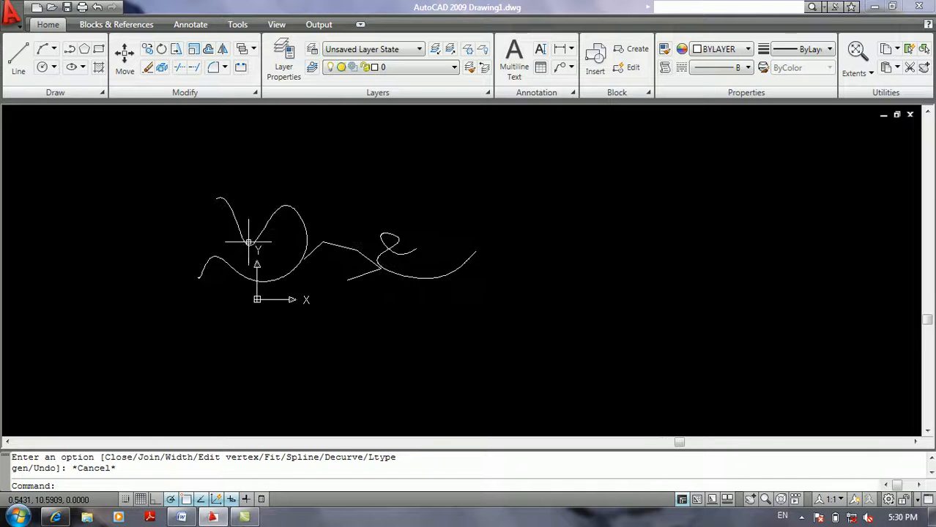